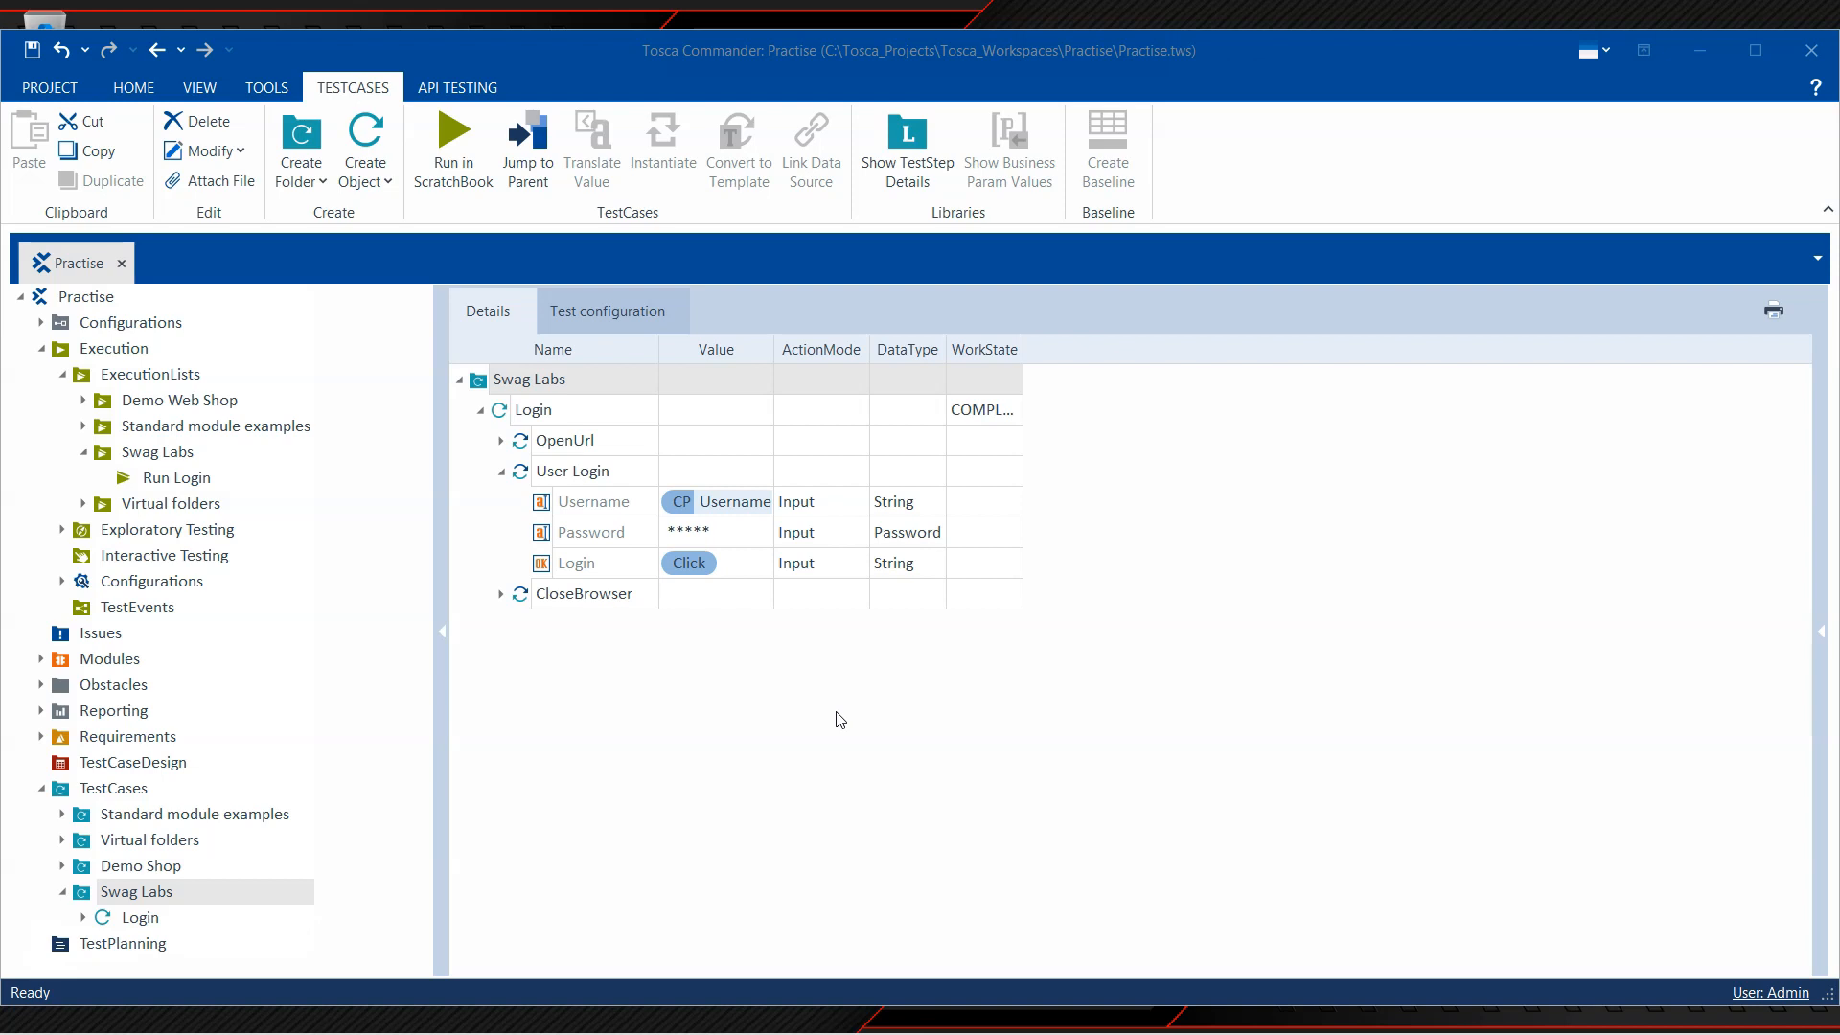
Step: Open the Login test case under Swag Labs, expand its CloseBrowser and OpenUrl steps for review, and save the workspace
click(834, 720)
click(139, 917)
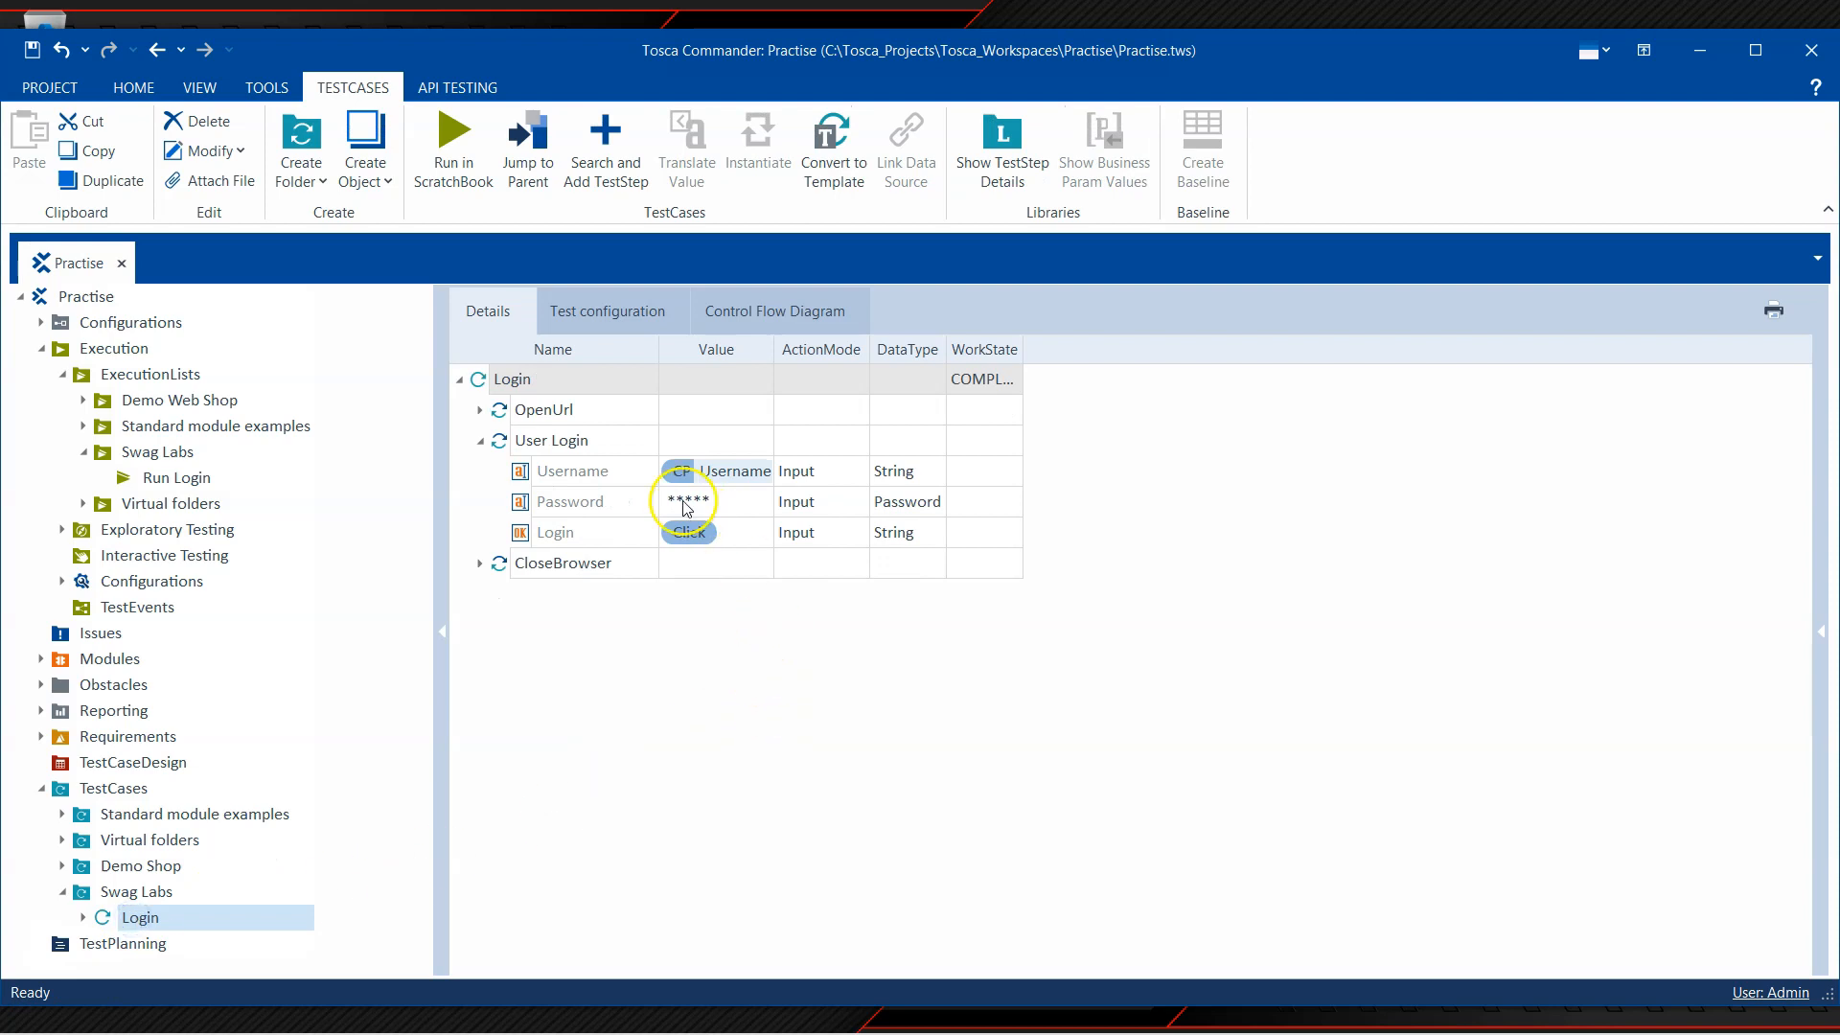
drag(657, 350, 716, 350)
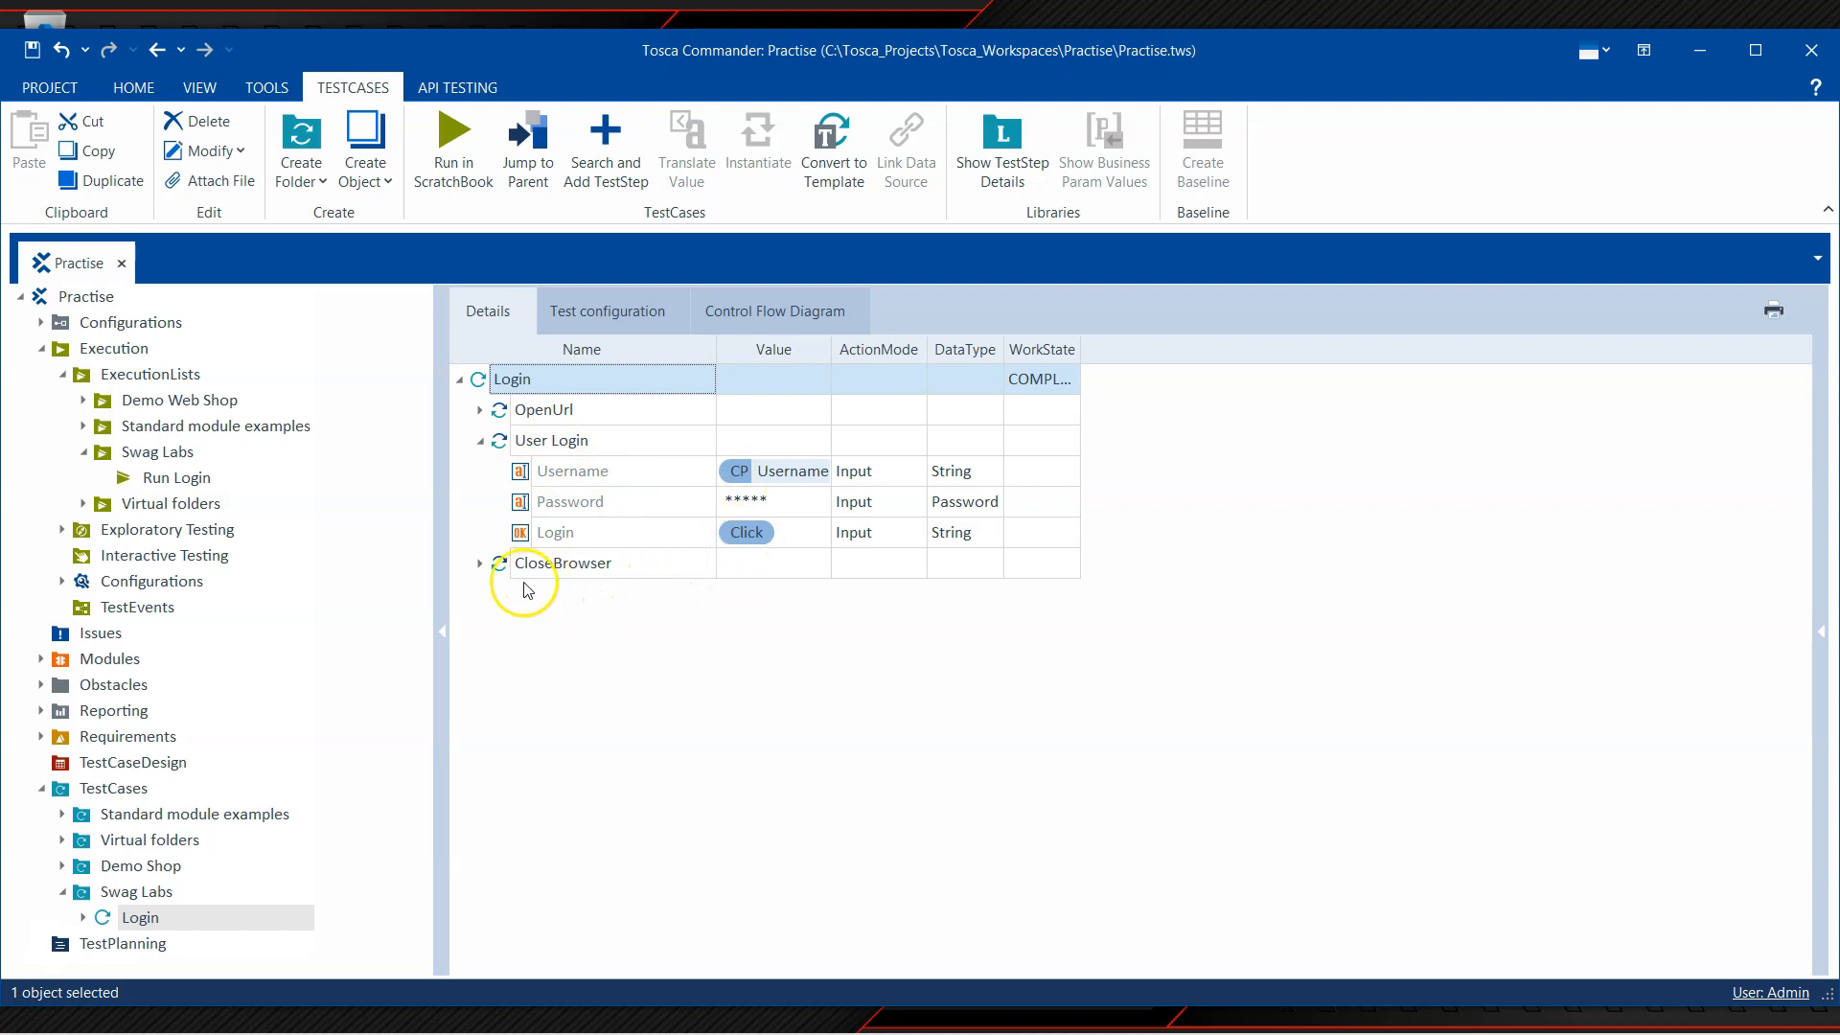
click(480, 562)
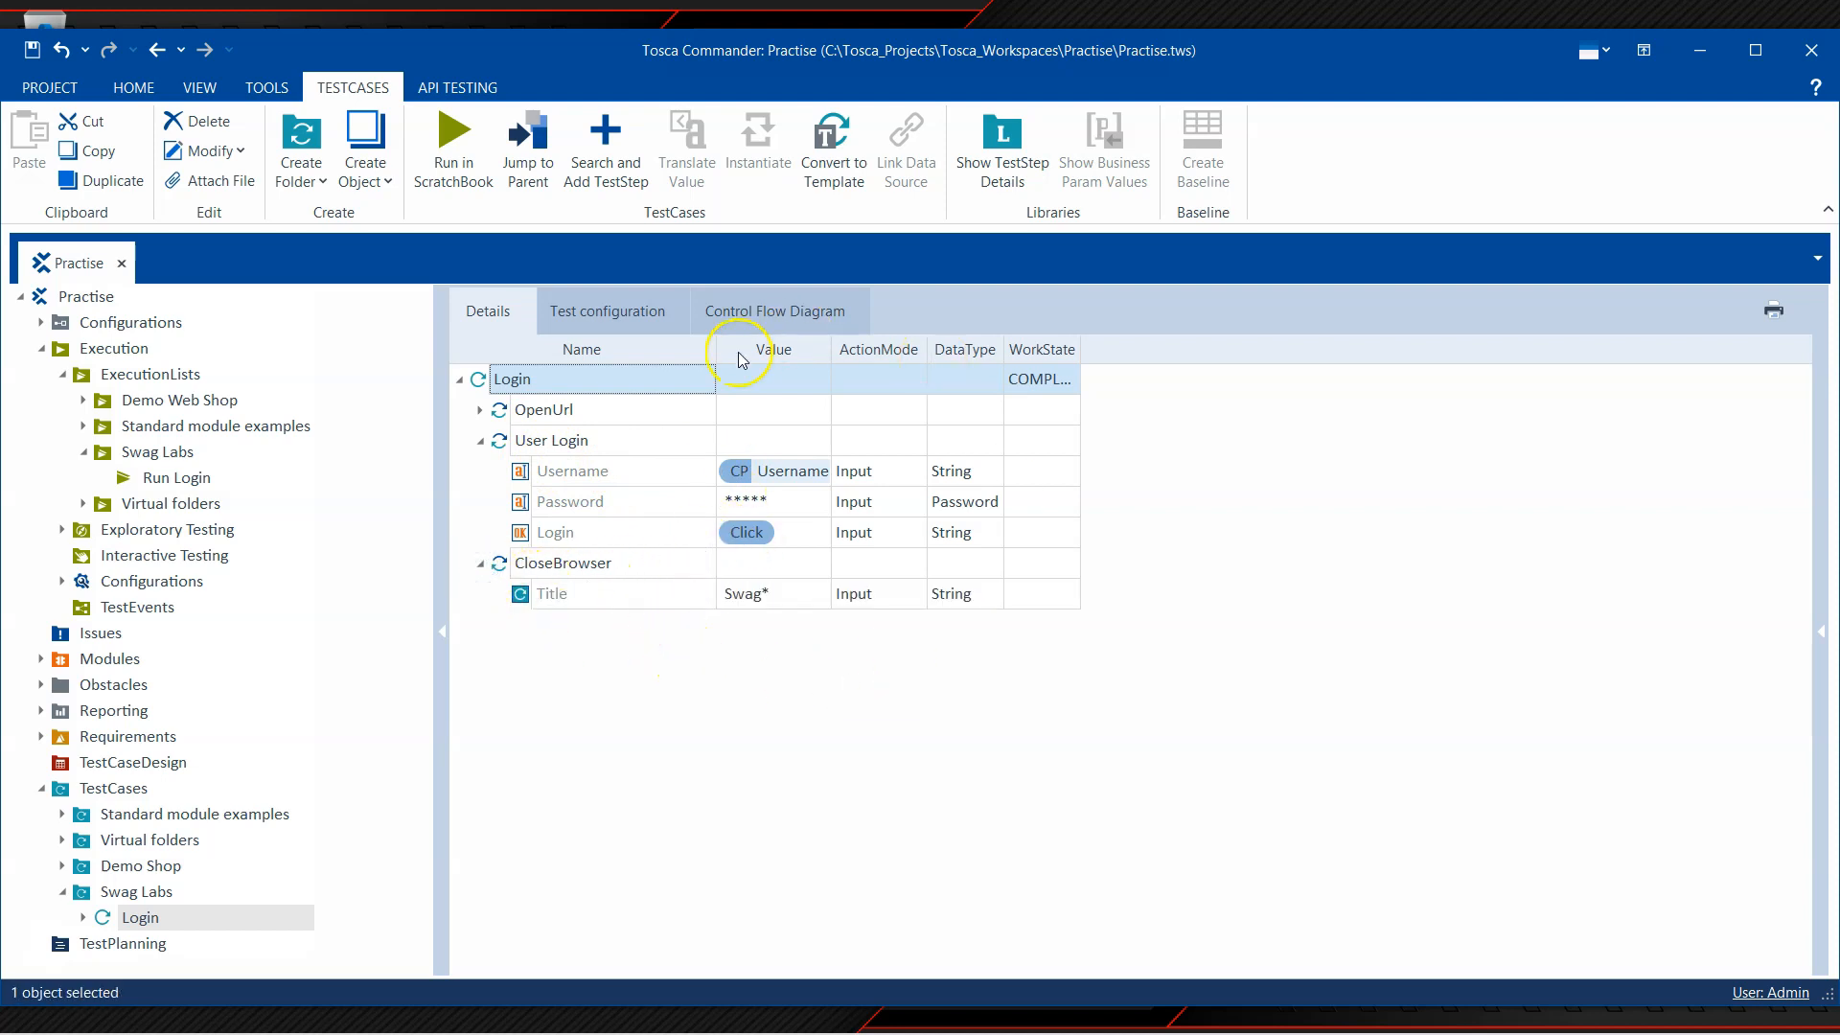
click(480, 410)
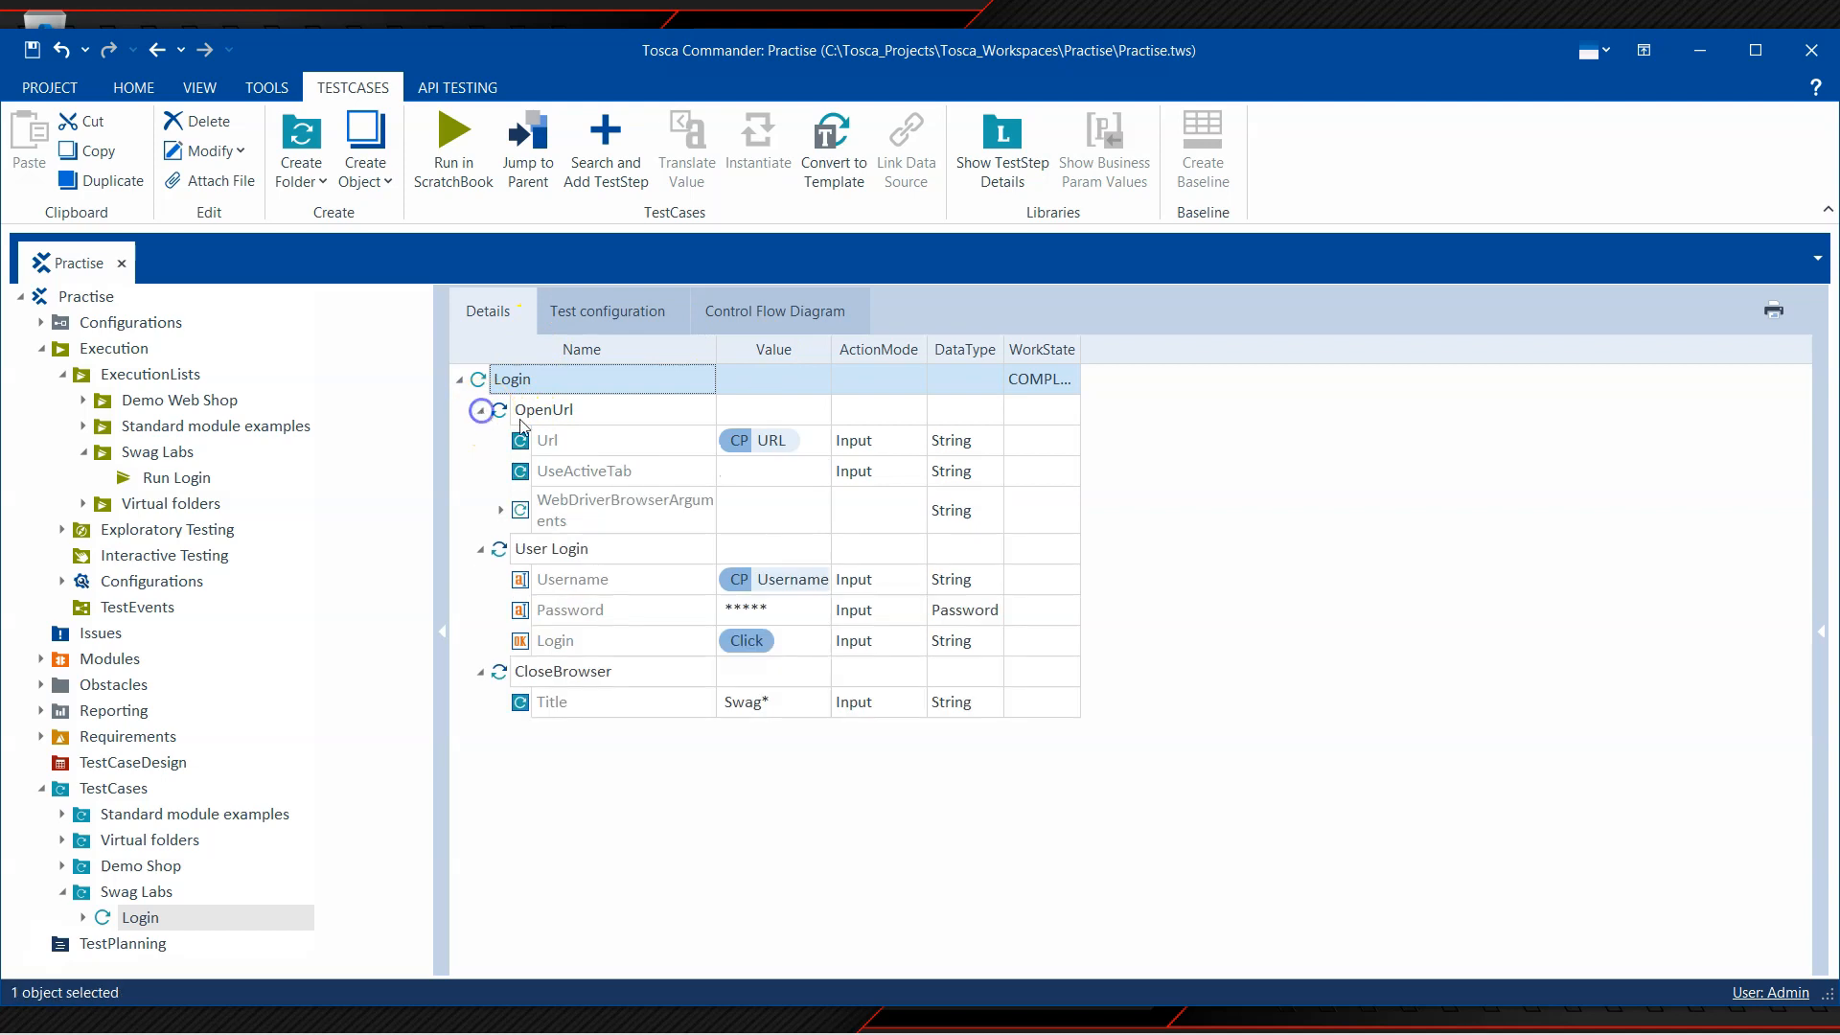
key(ctrl+s)
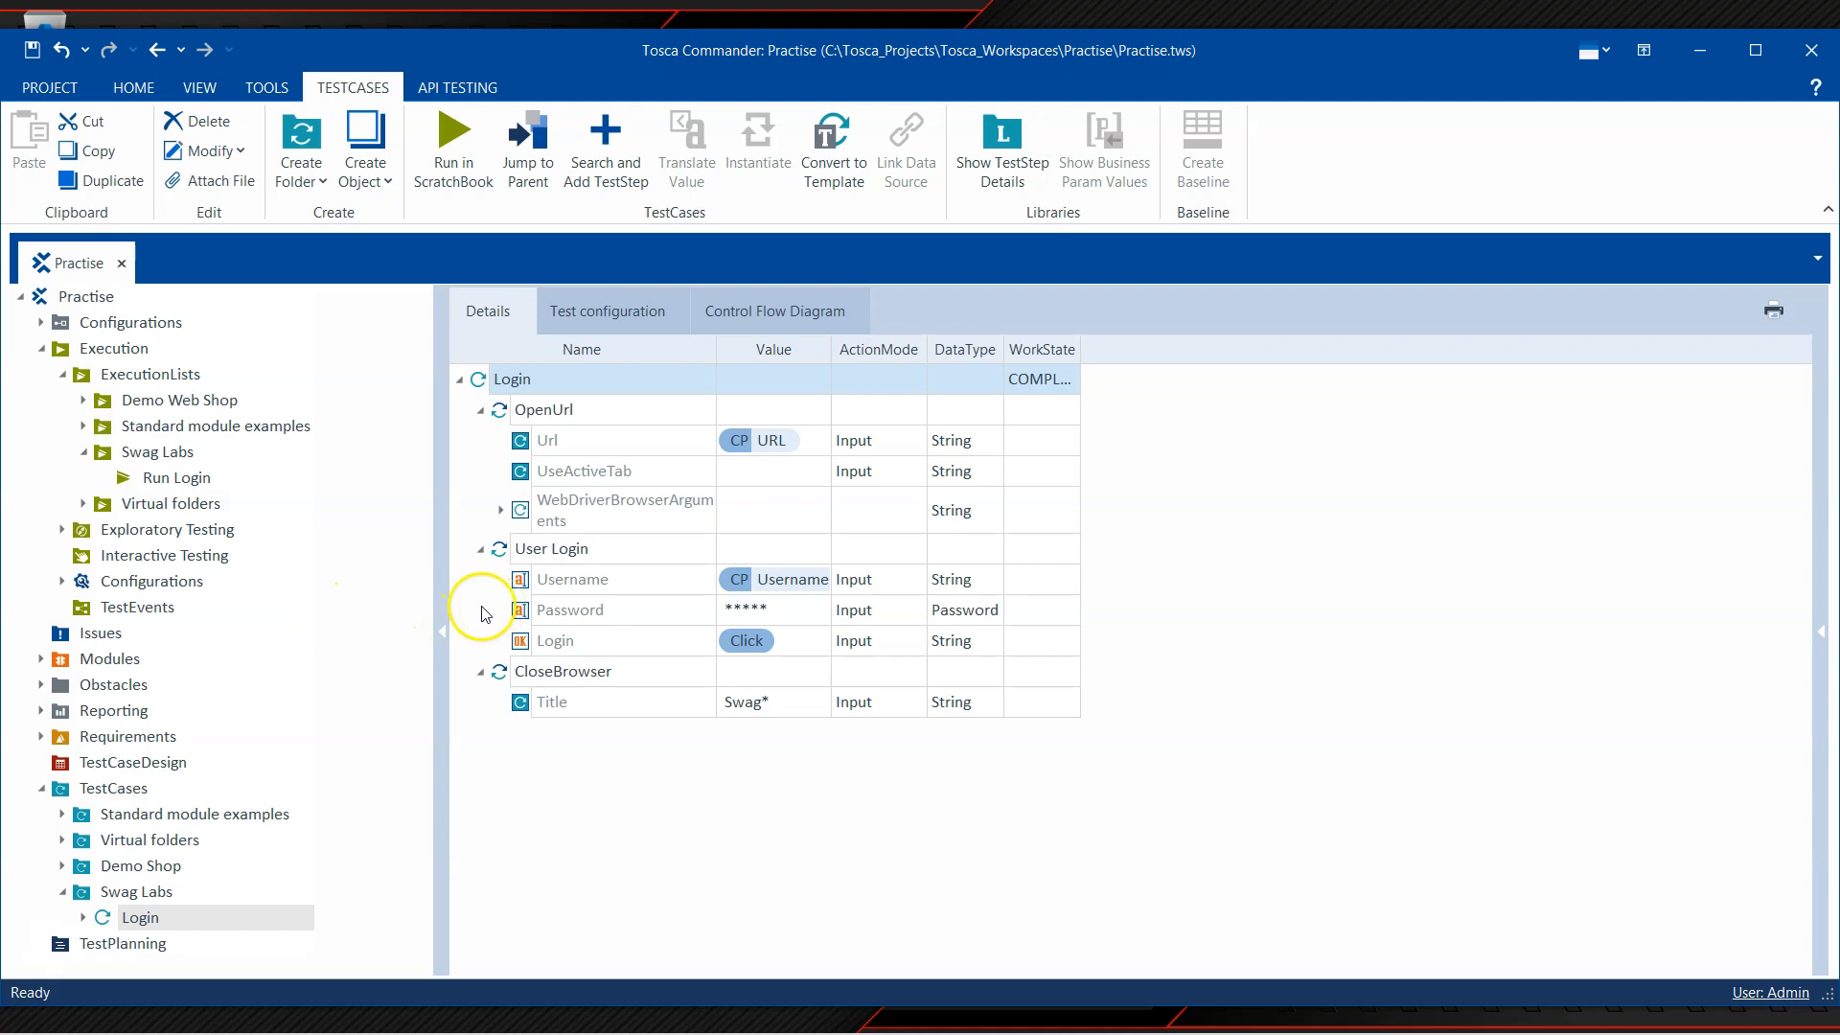
Step: Add the Login test case to the Run Login execution list in the Swag Labs execution folder
click(173, 453)
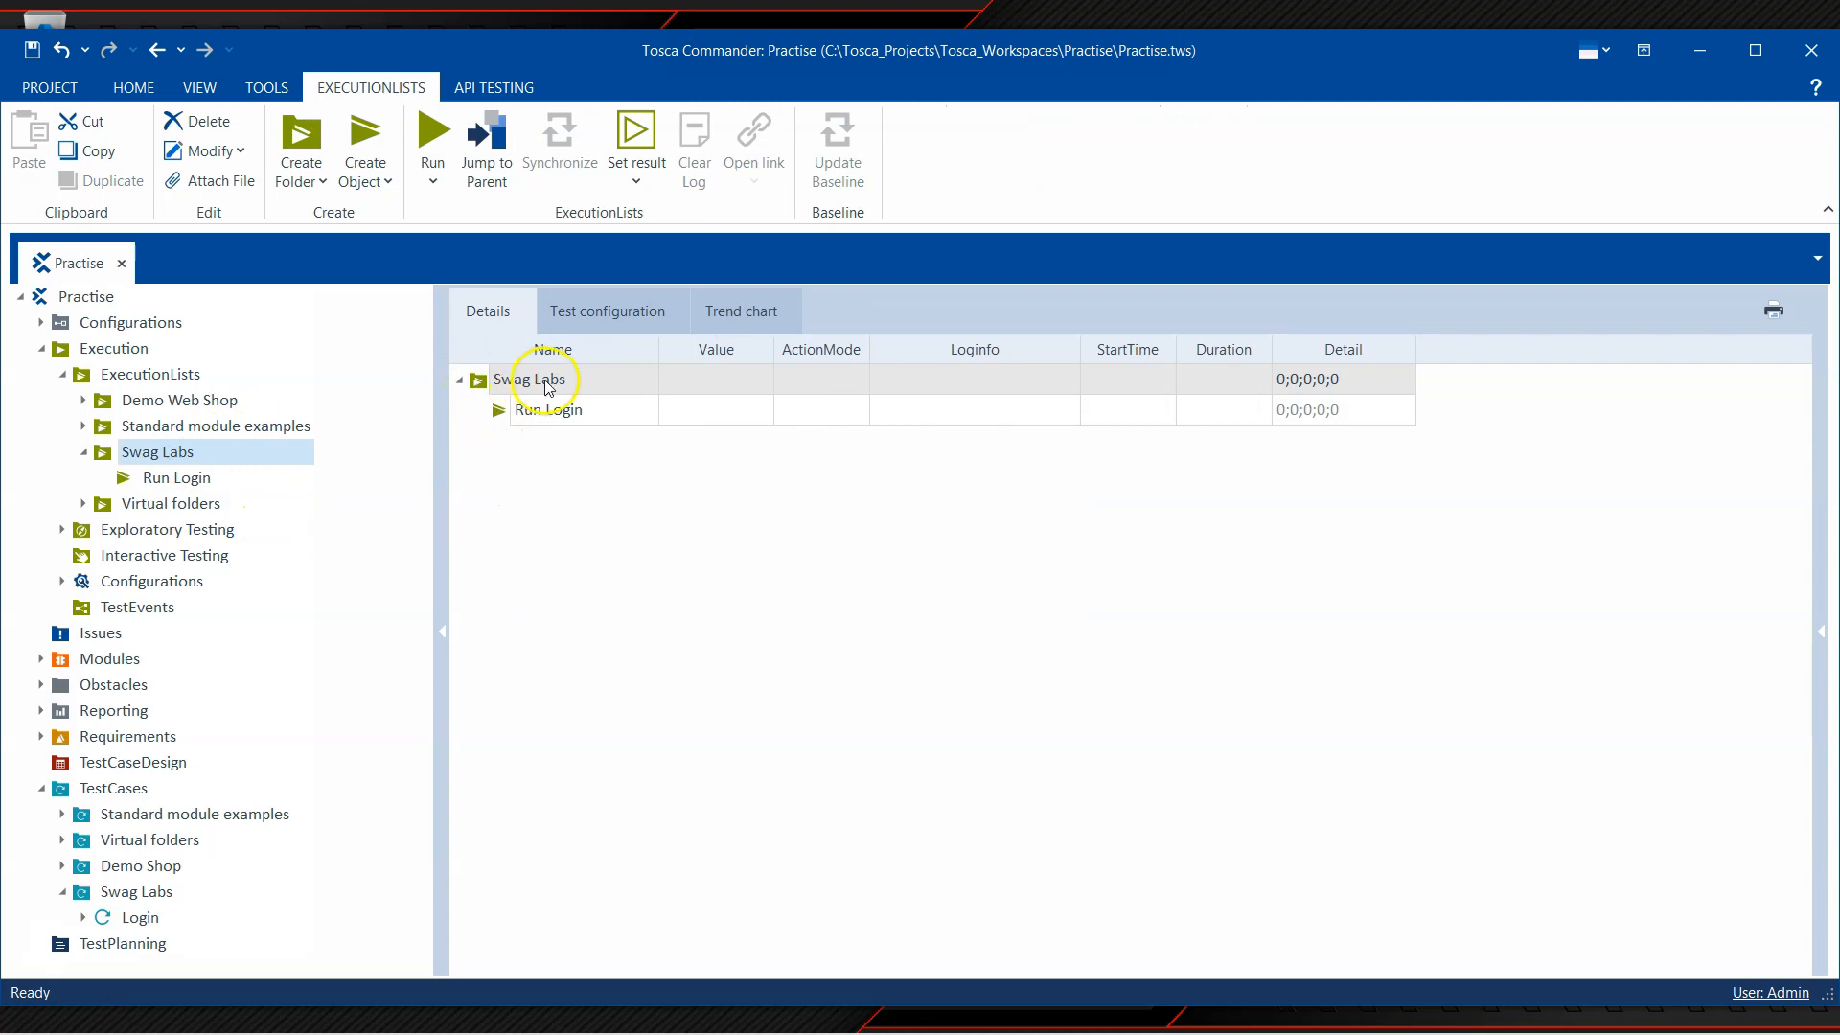
click(548, 414)
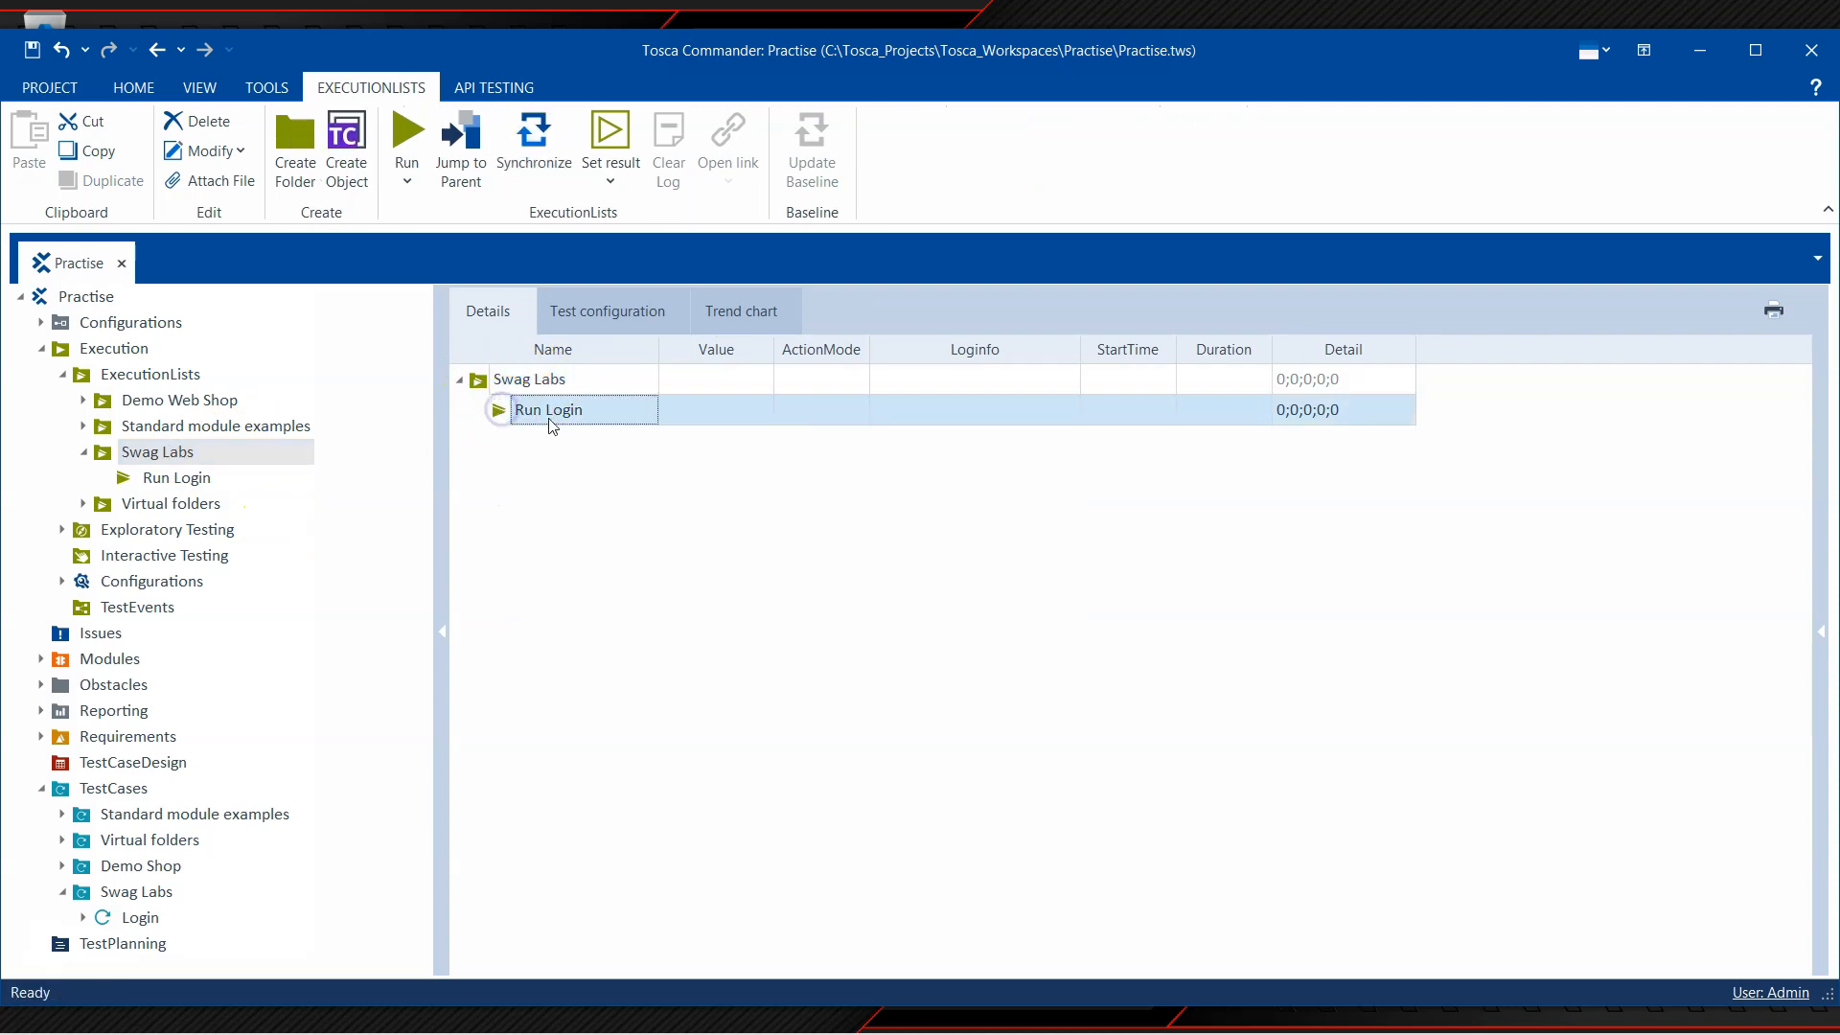
drag(157, 920, 523, 410)
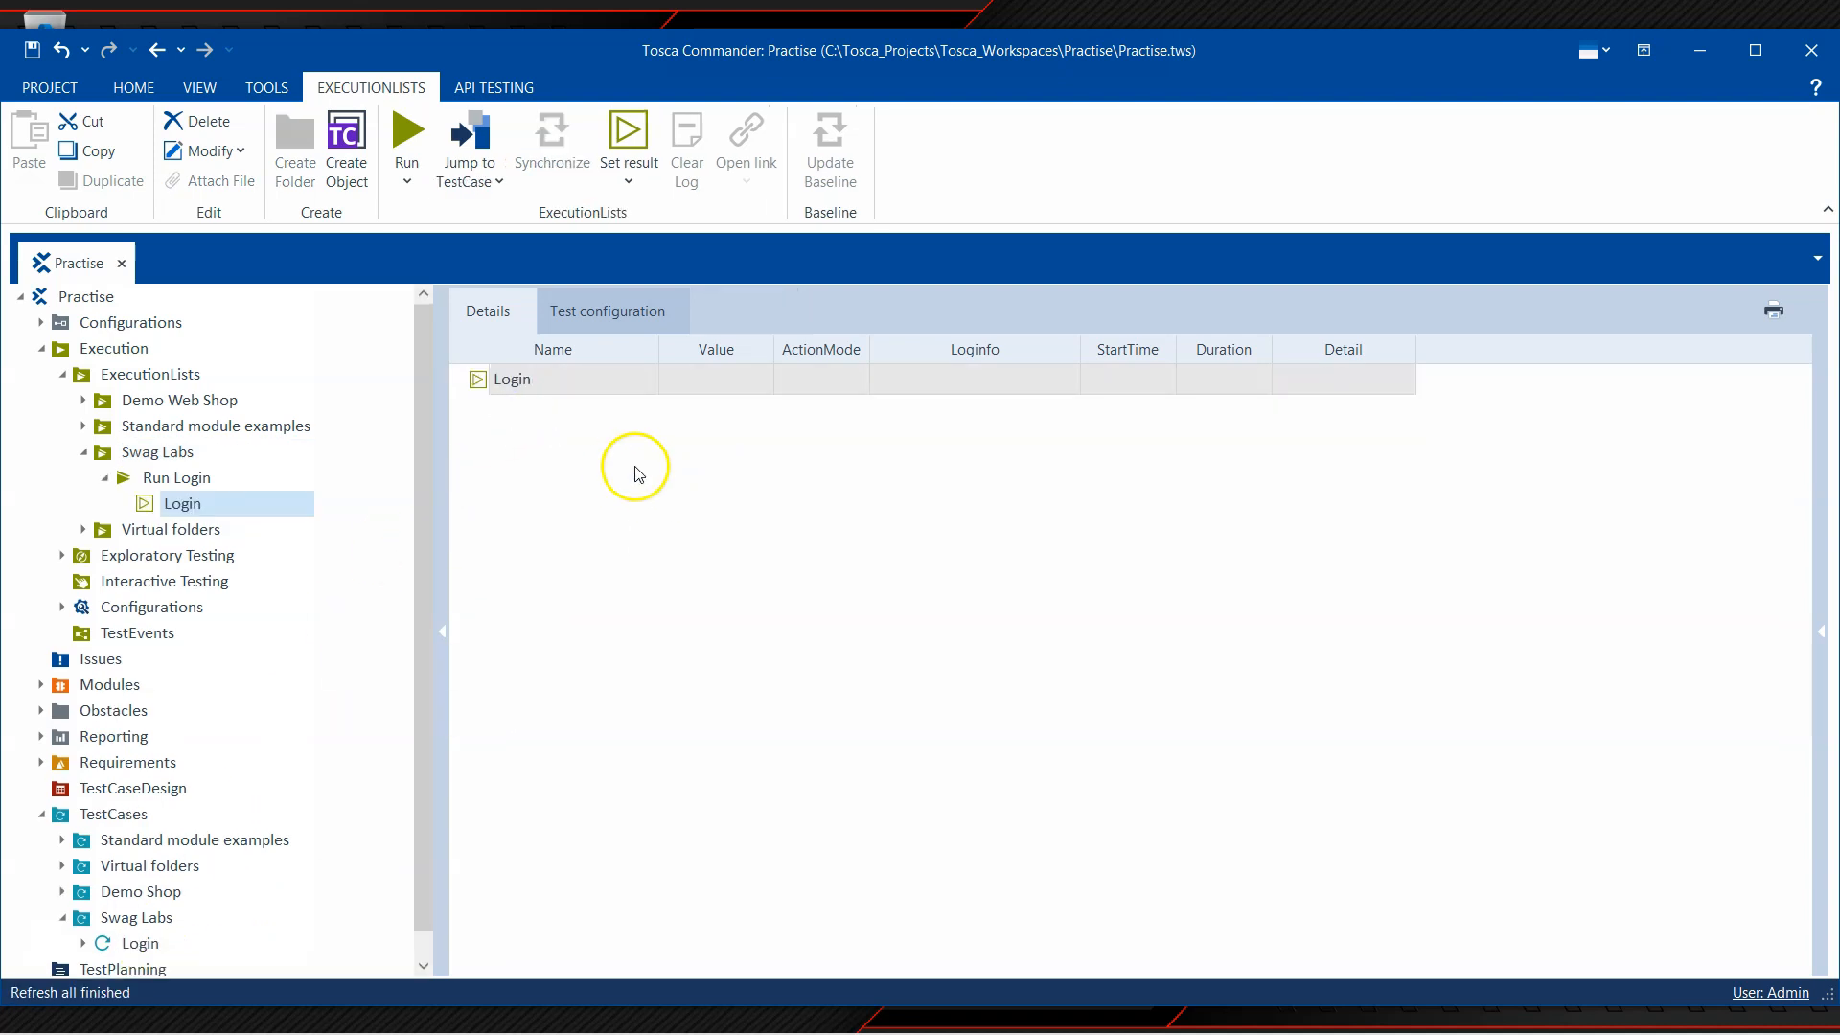
Step: Set the Repetitions property of the Login entry in the Run Login execution list to 3
click(178, 477)
click(537, 410)
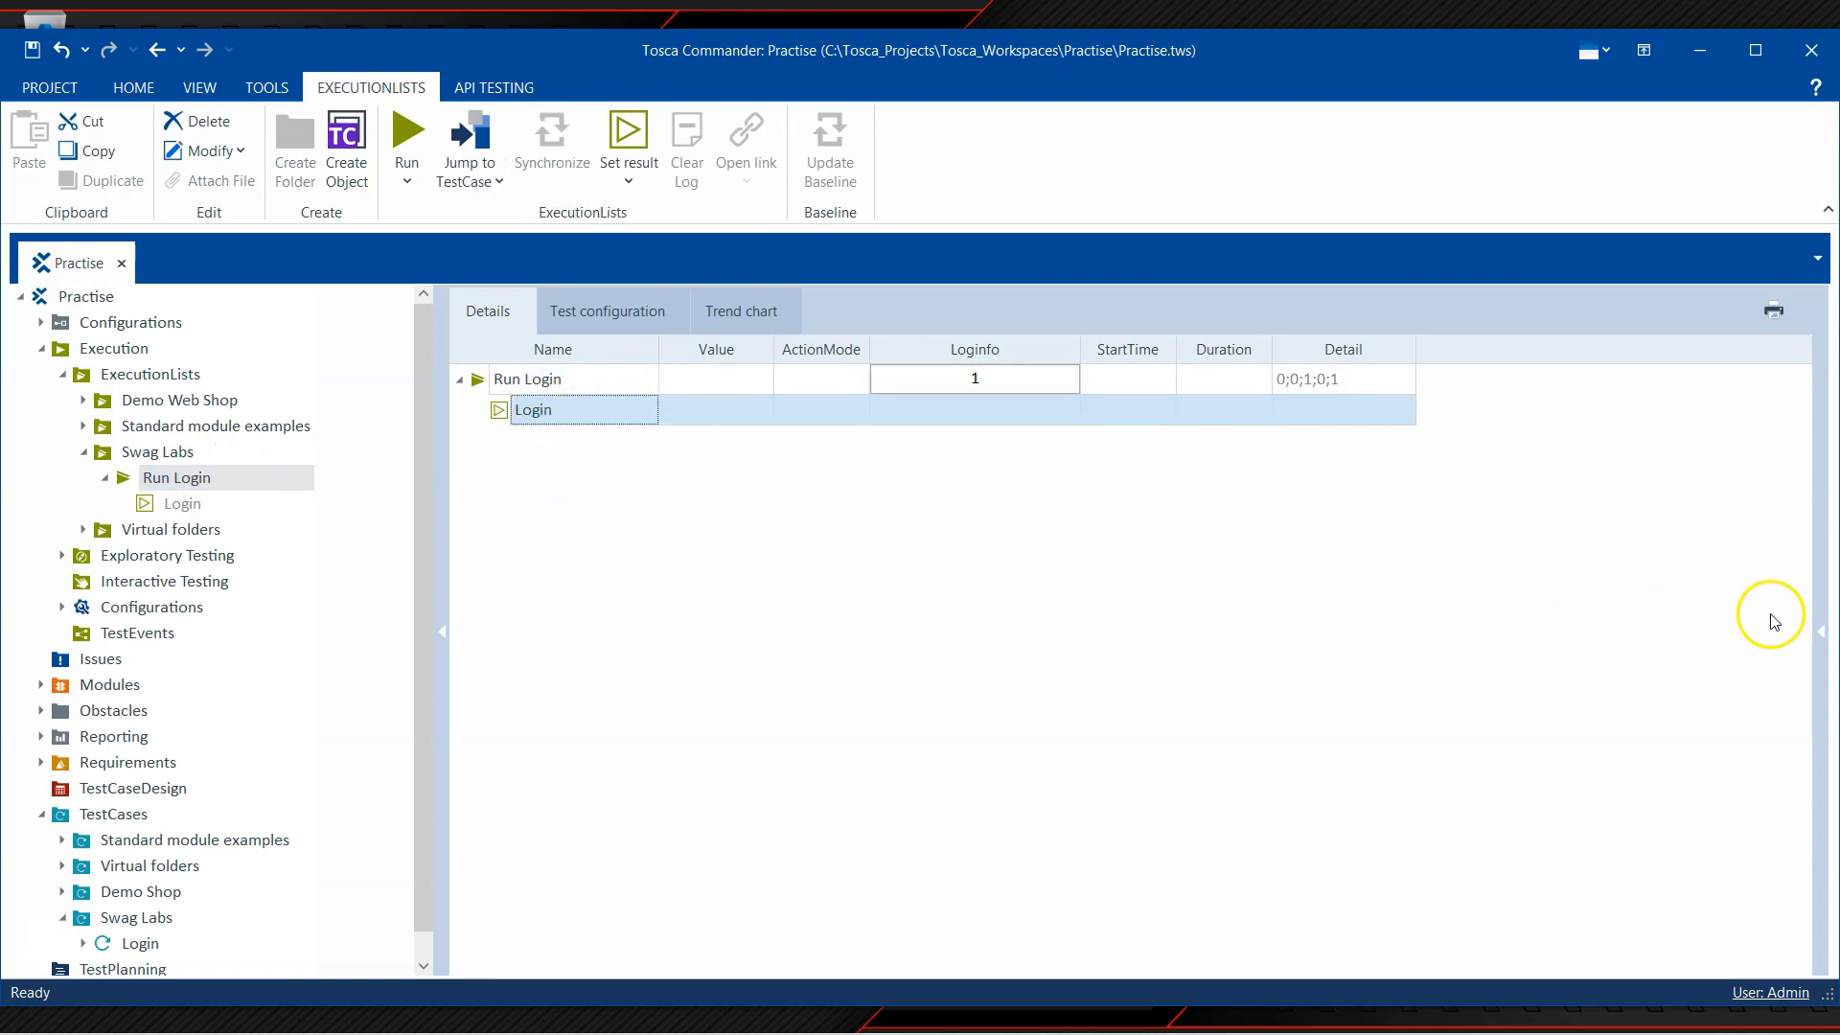
click(1820, 631)
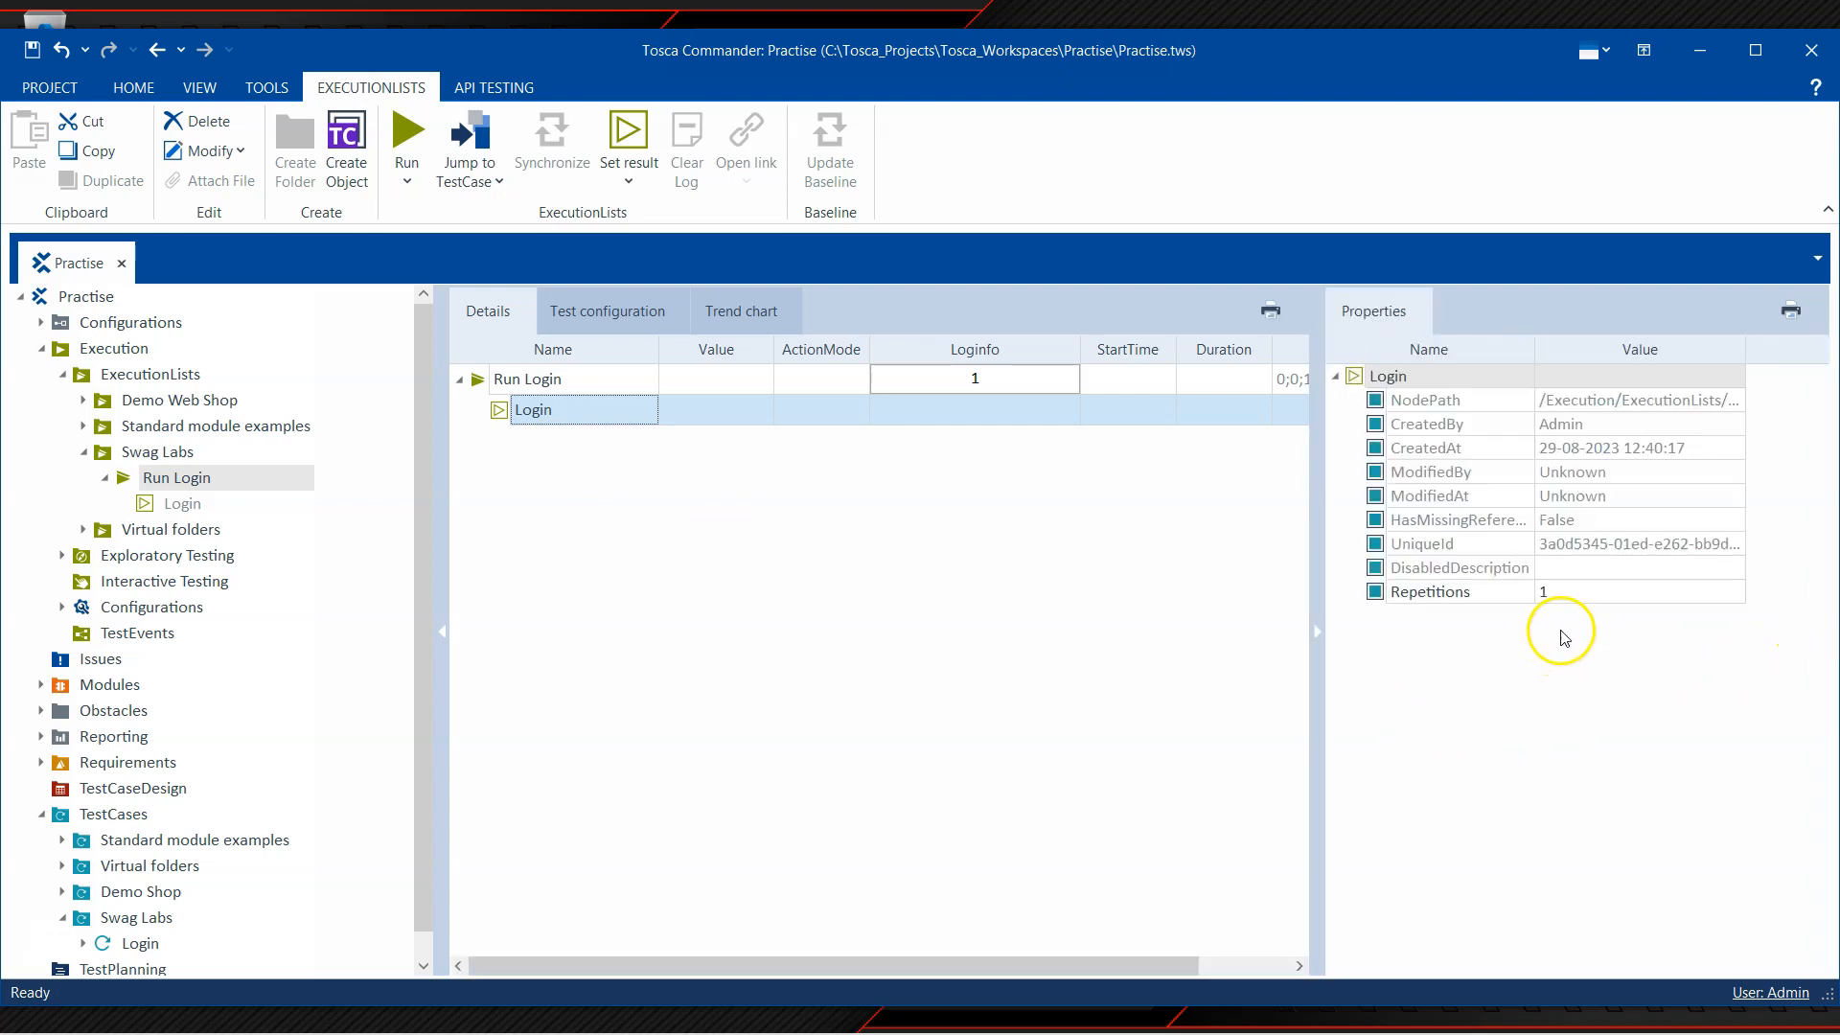
drag(1327, 632, 1367, 672)
click(1610, 593)
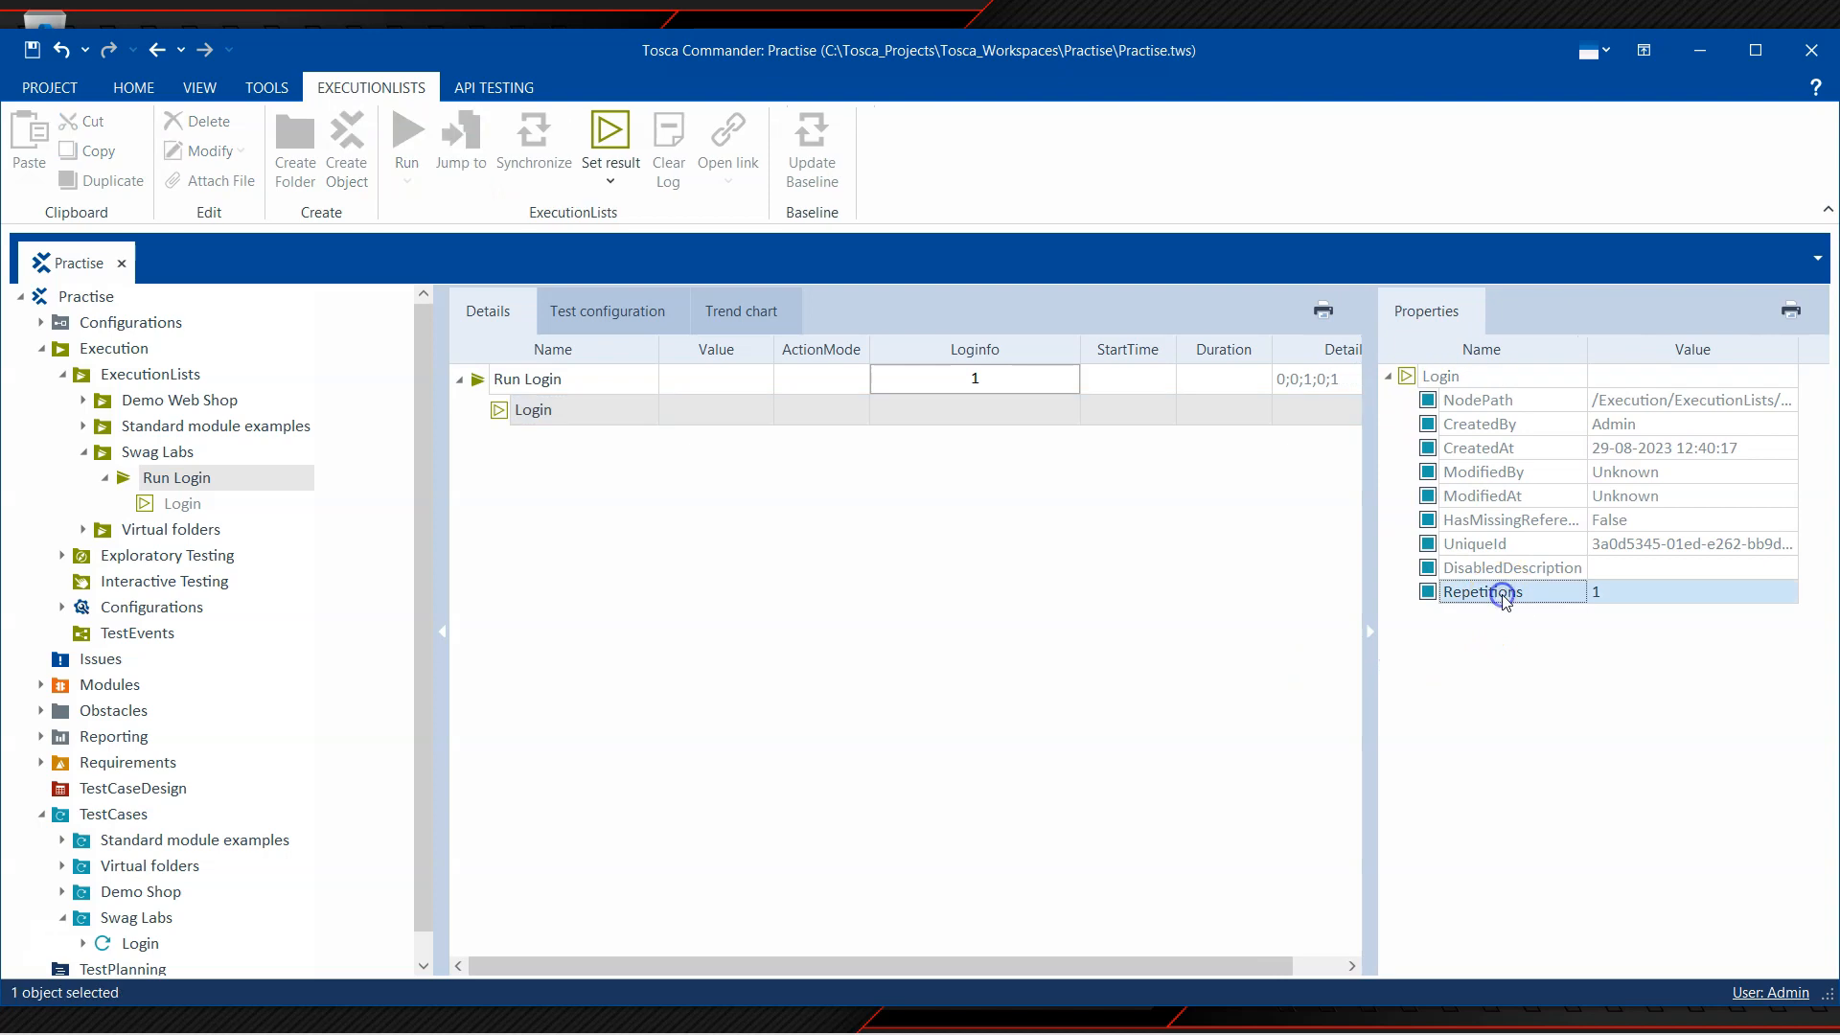
click(1614, 595)
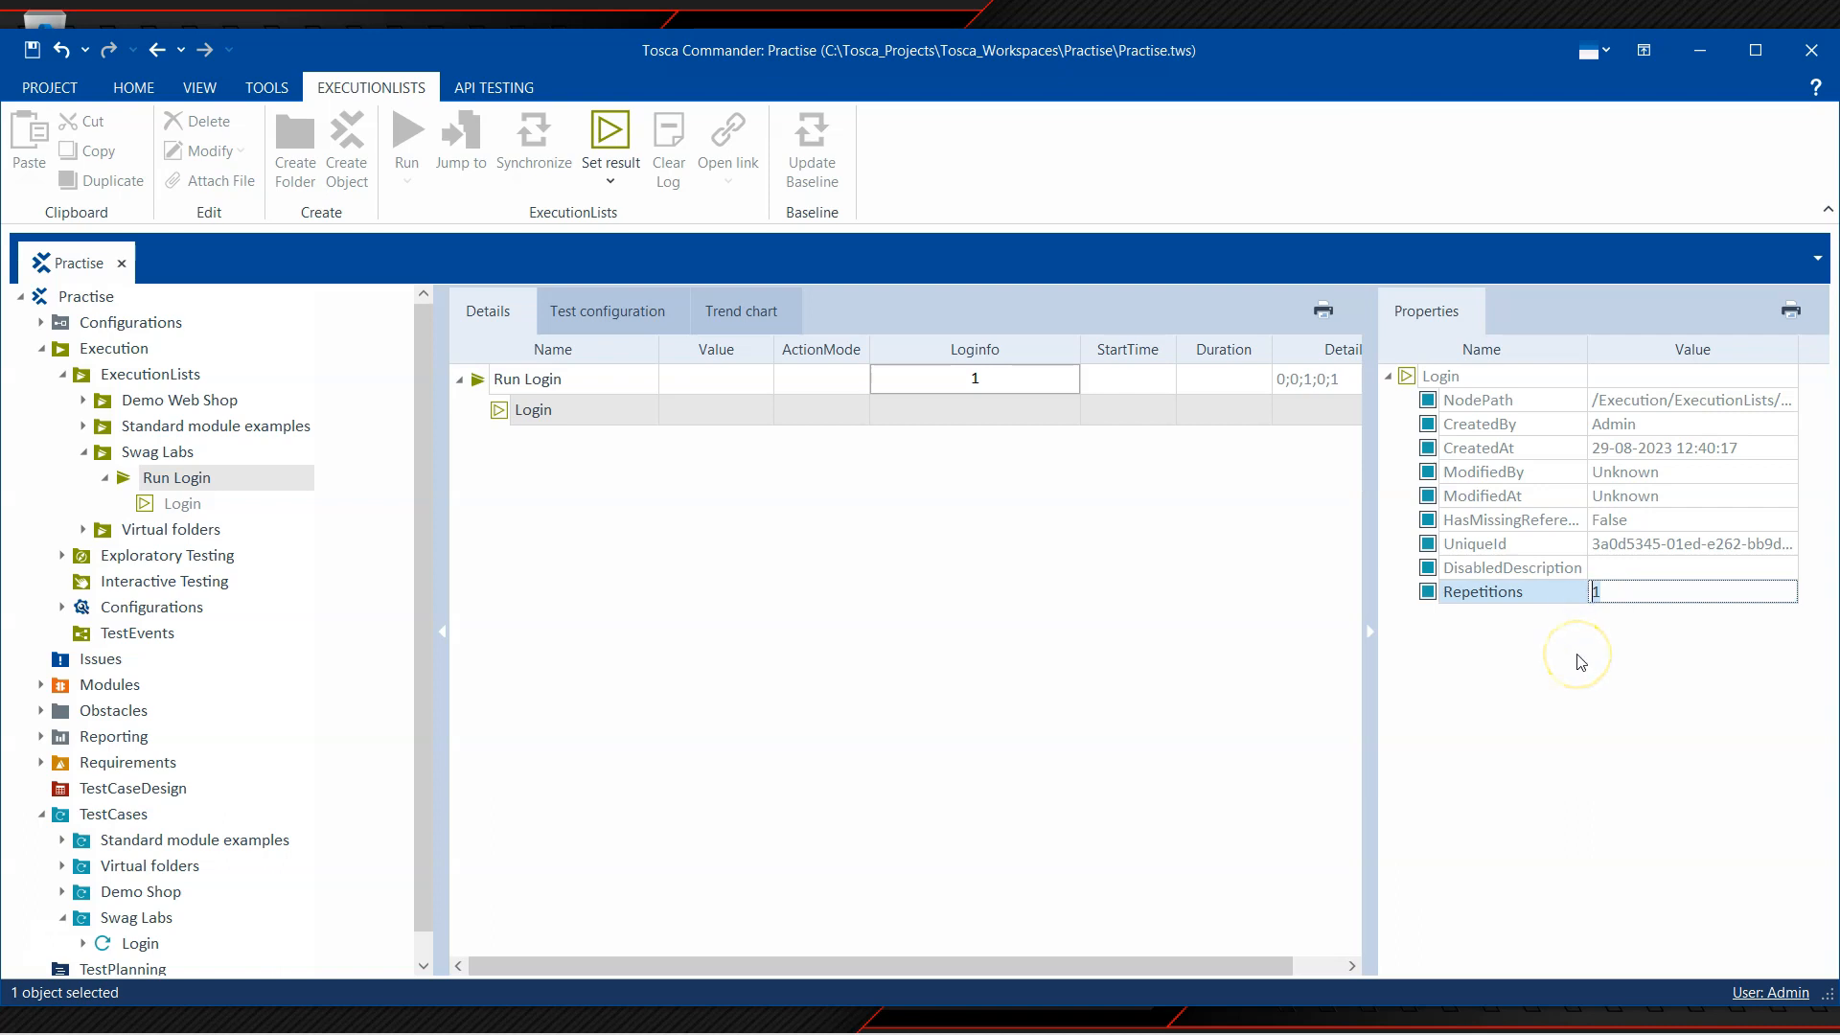
click(1570, 696)
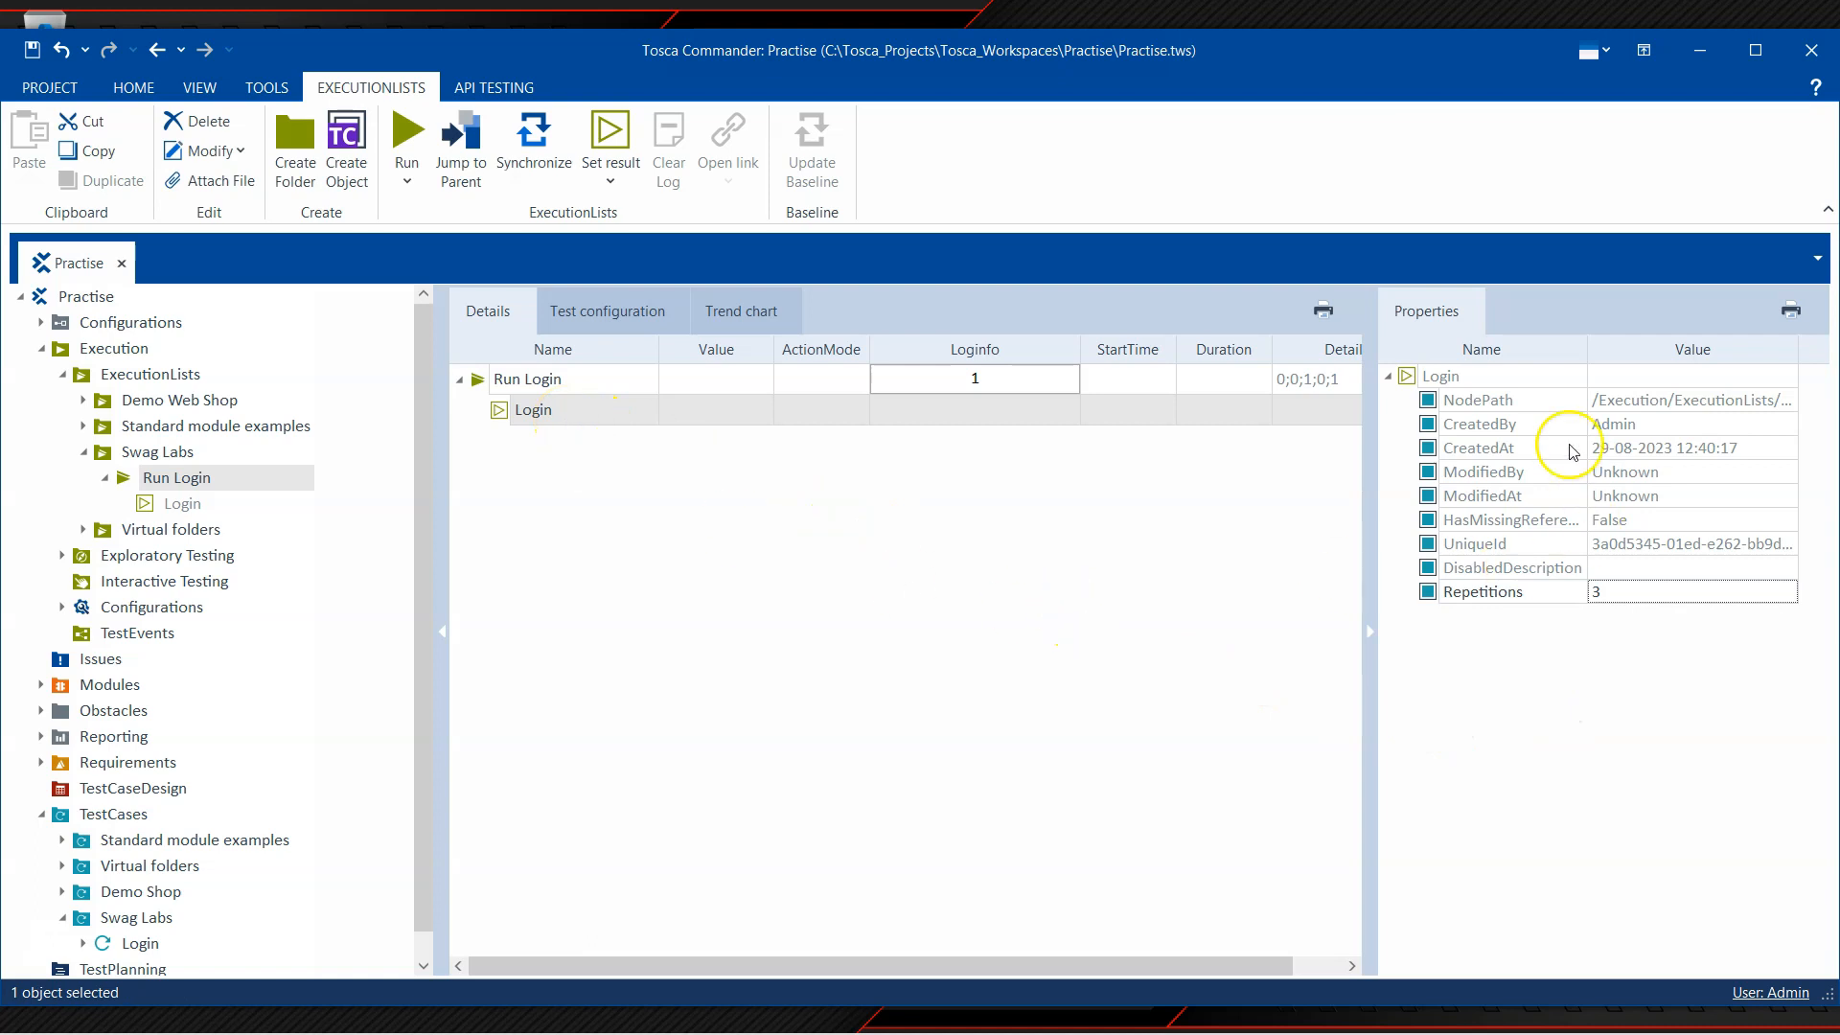
Step: Check the repetition setting of the Login entry in its properties and its tooltip
click(1372, 632)
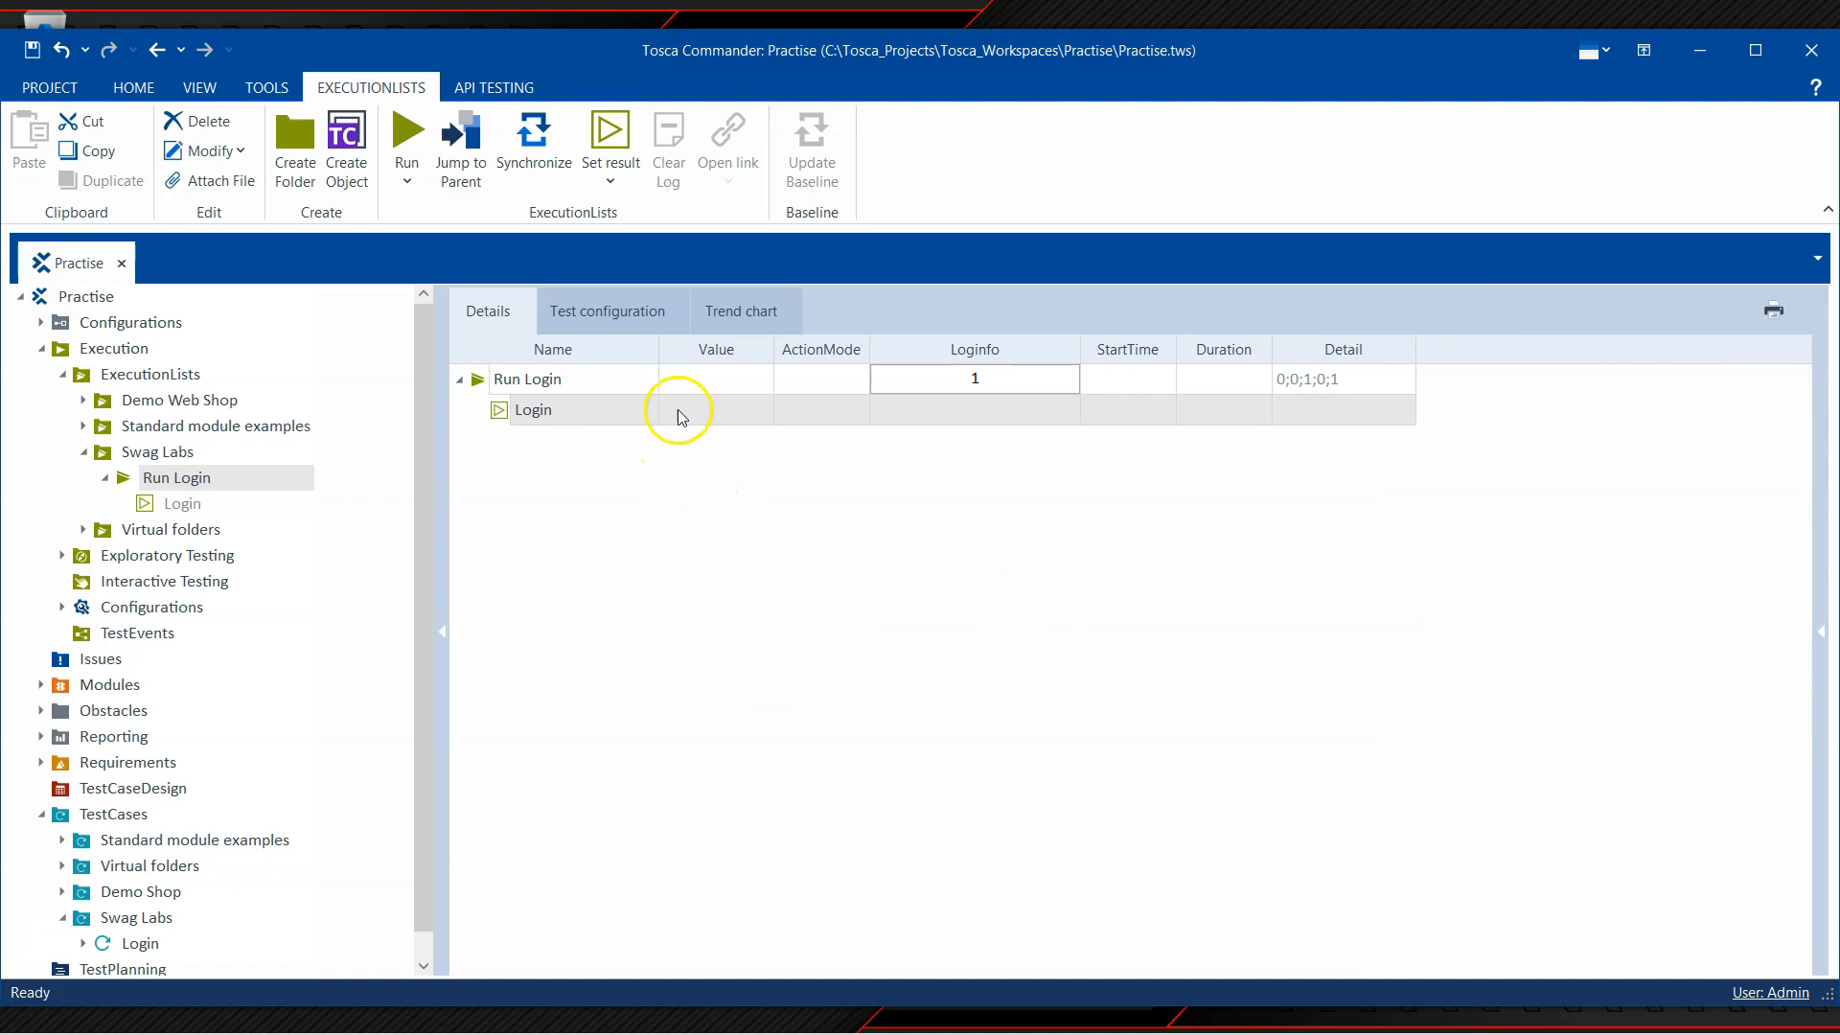
click(1824, 639)
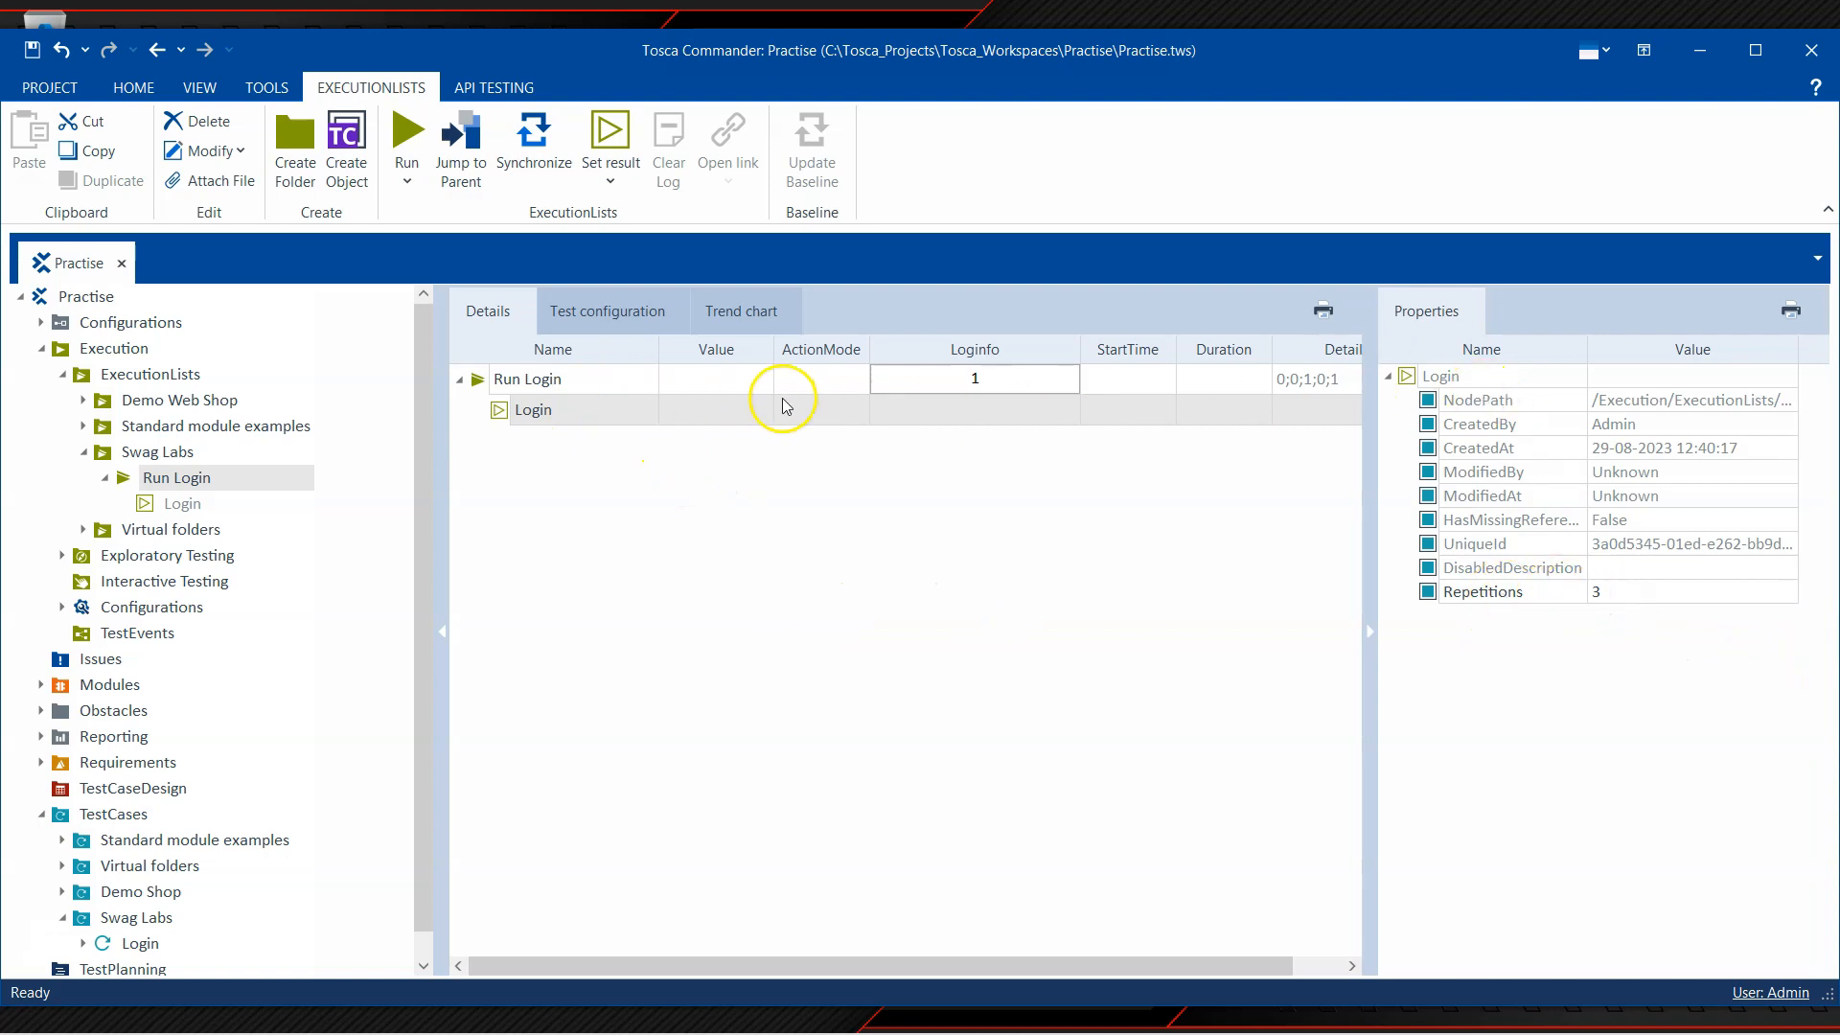
mouse_move(778, 426)
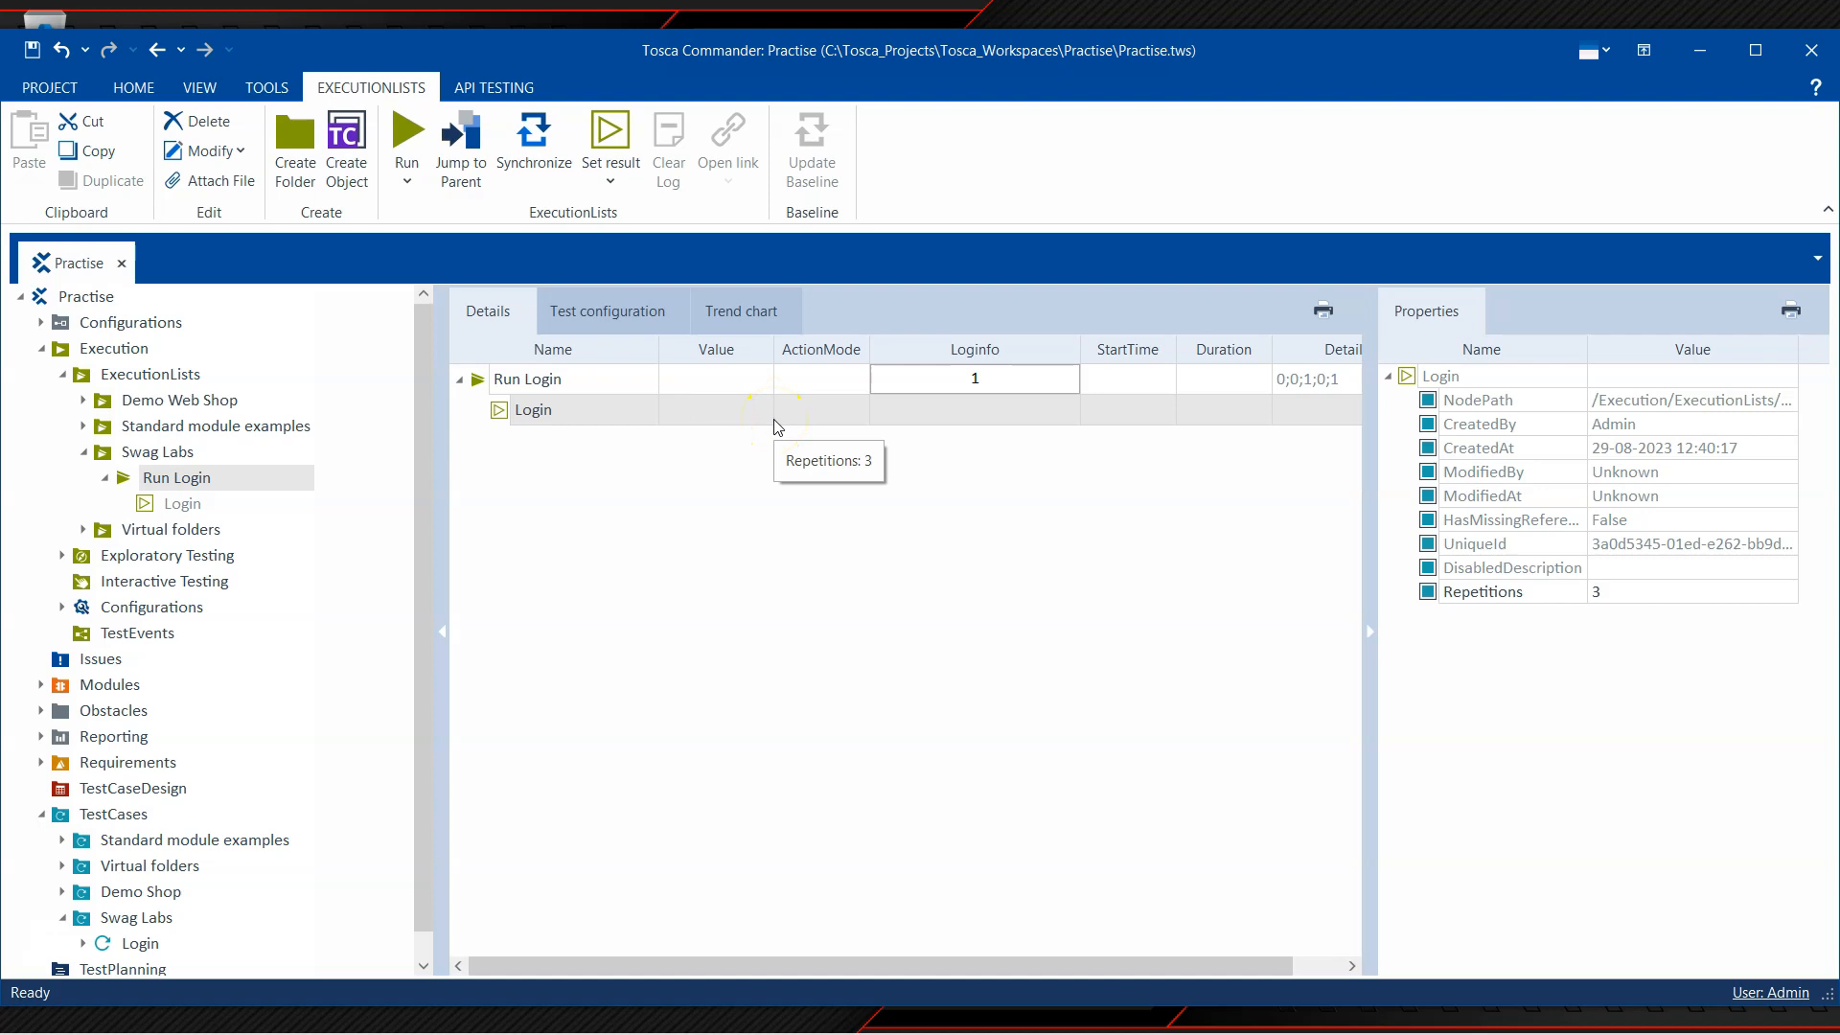
Step: Run the whole Swag Labs execution folder
click(211, 457)
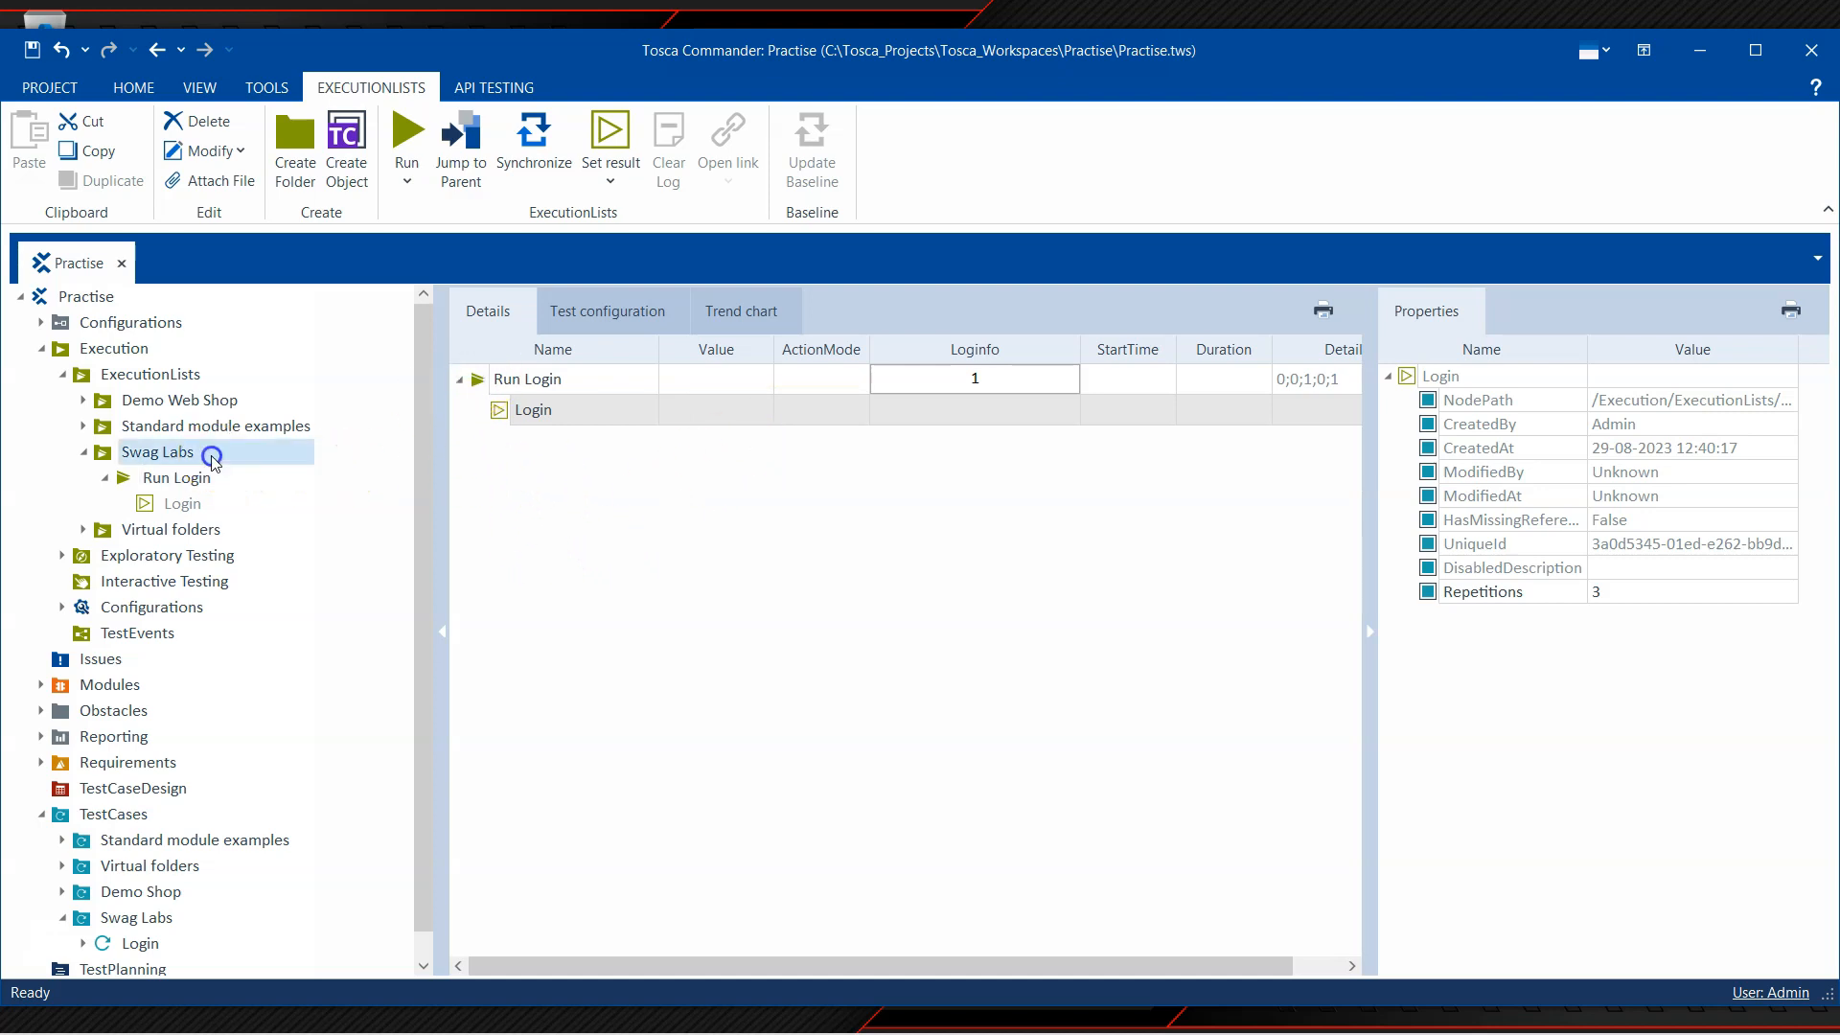
right_click(572, 375)
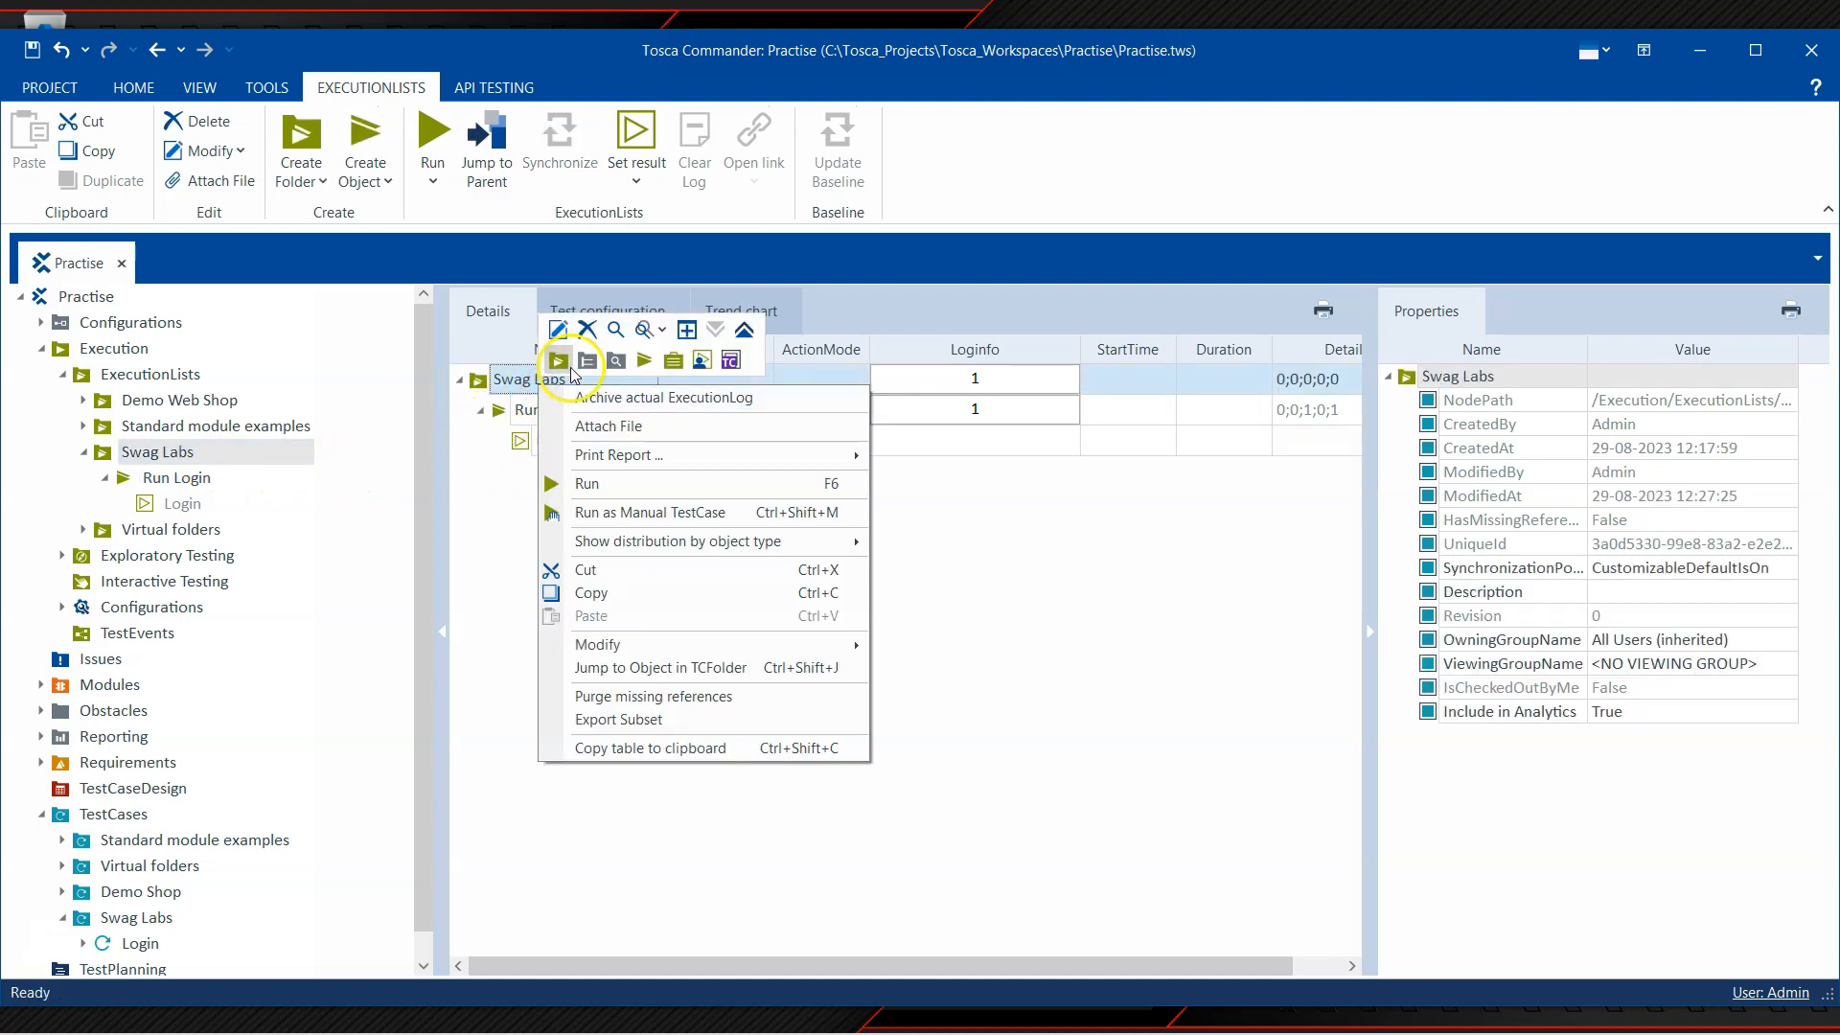
click(618, 484)
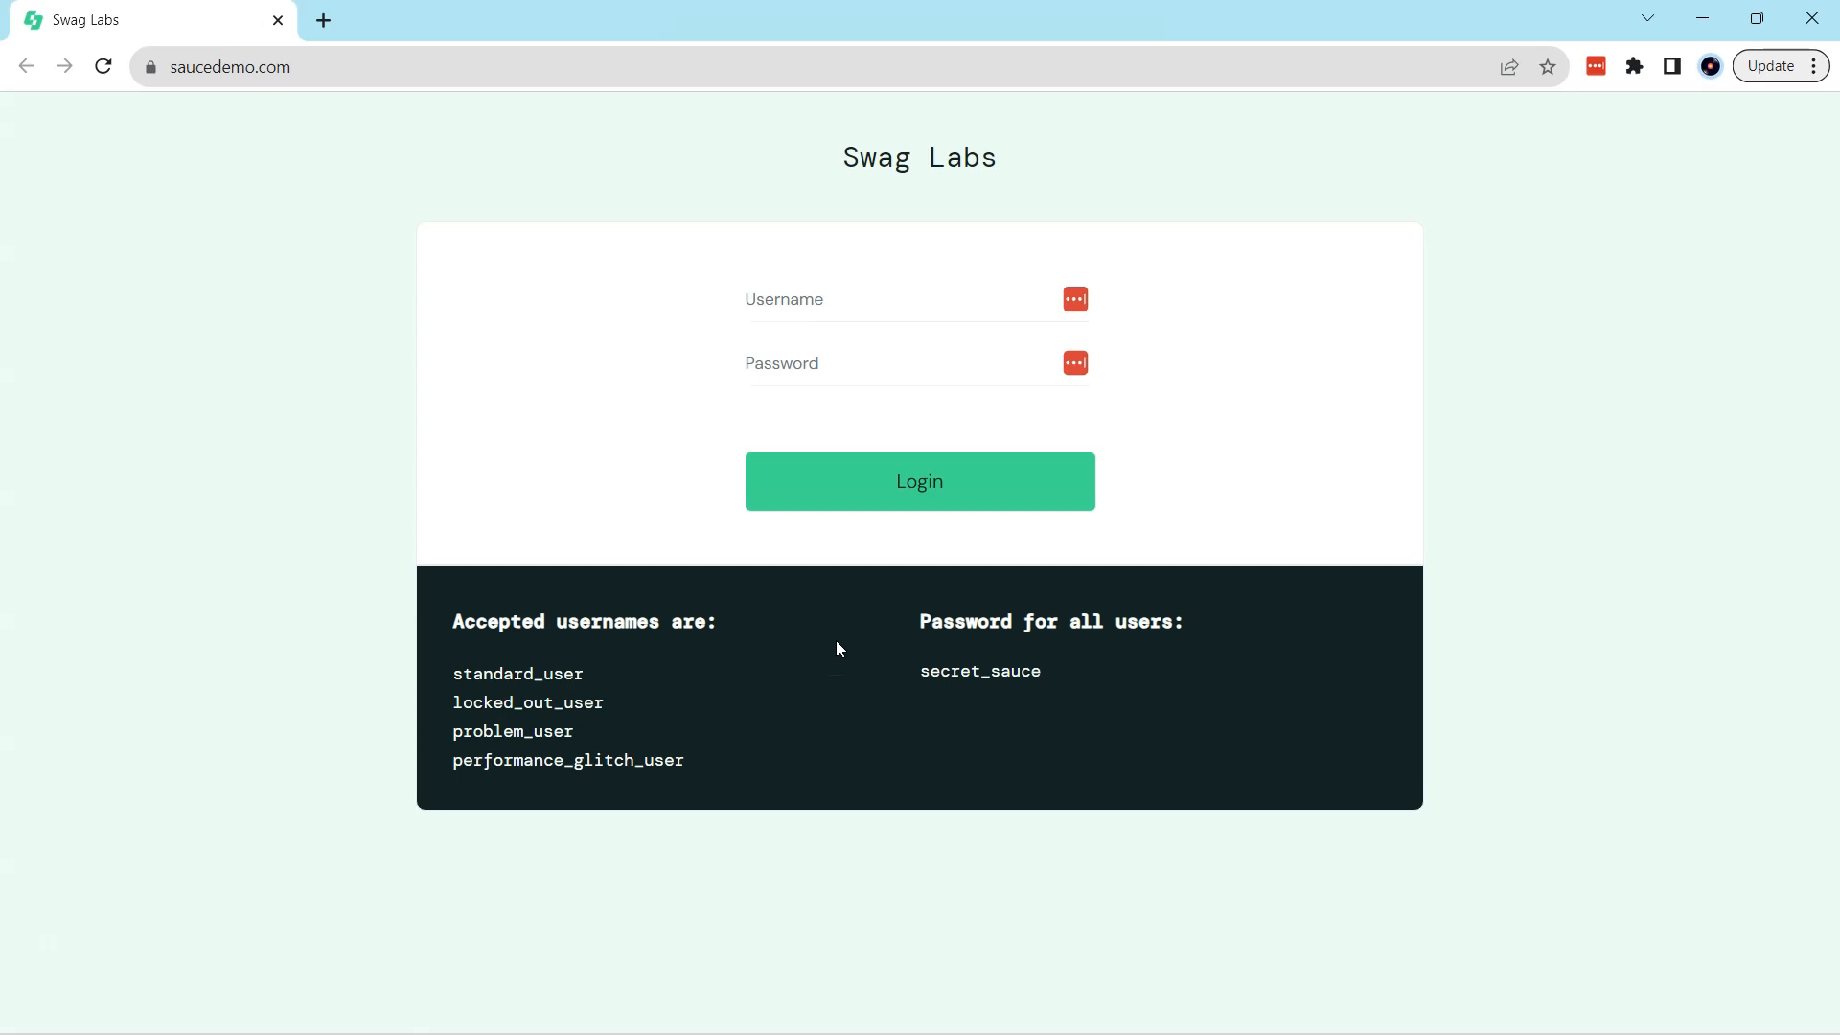
Step: Log in to the Swag Labs site as standard_user with the account password on each repetition, dismissing the browser's password-change alert
click(919, 484)
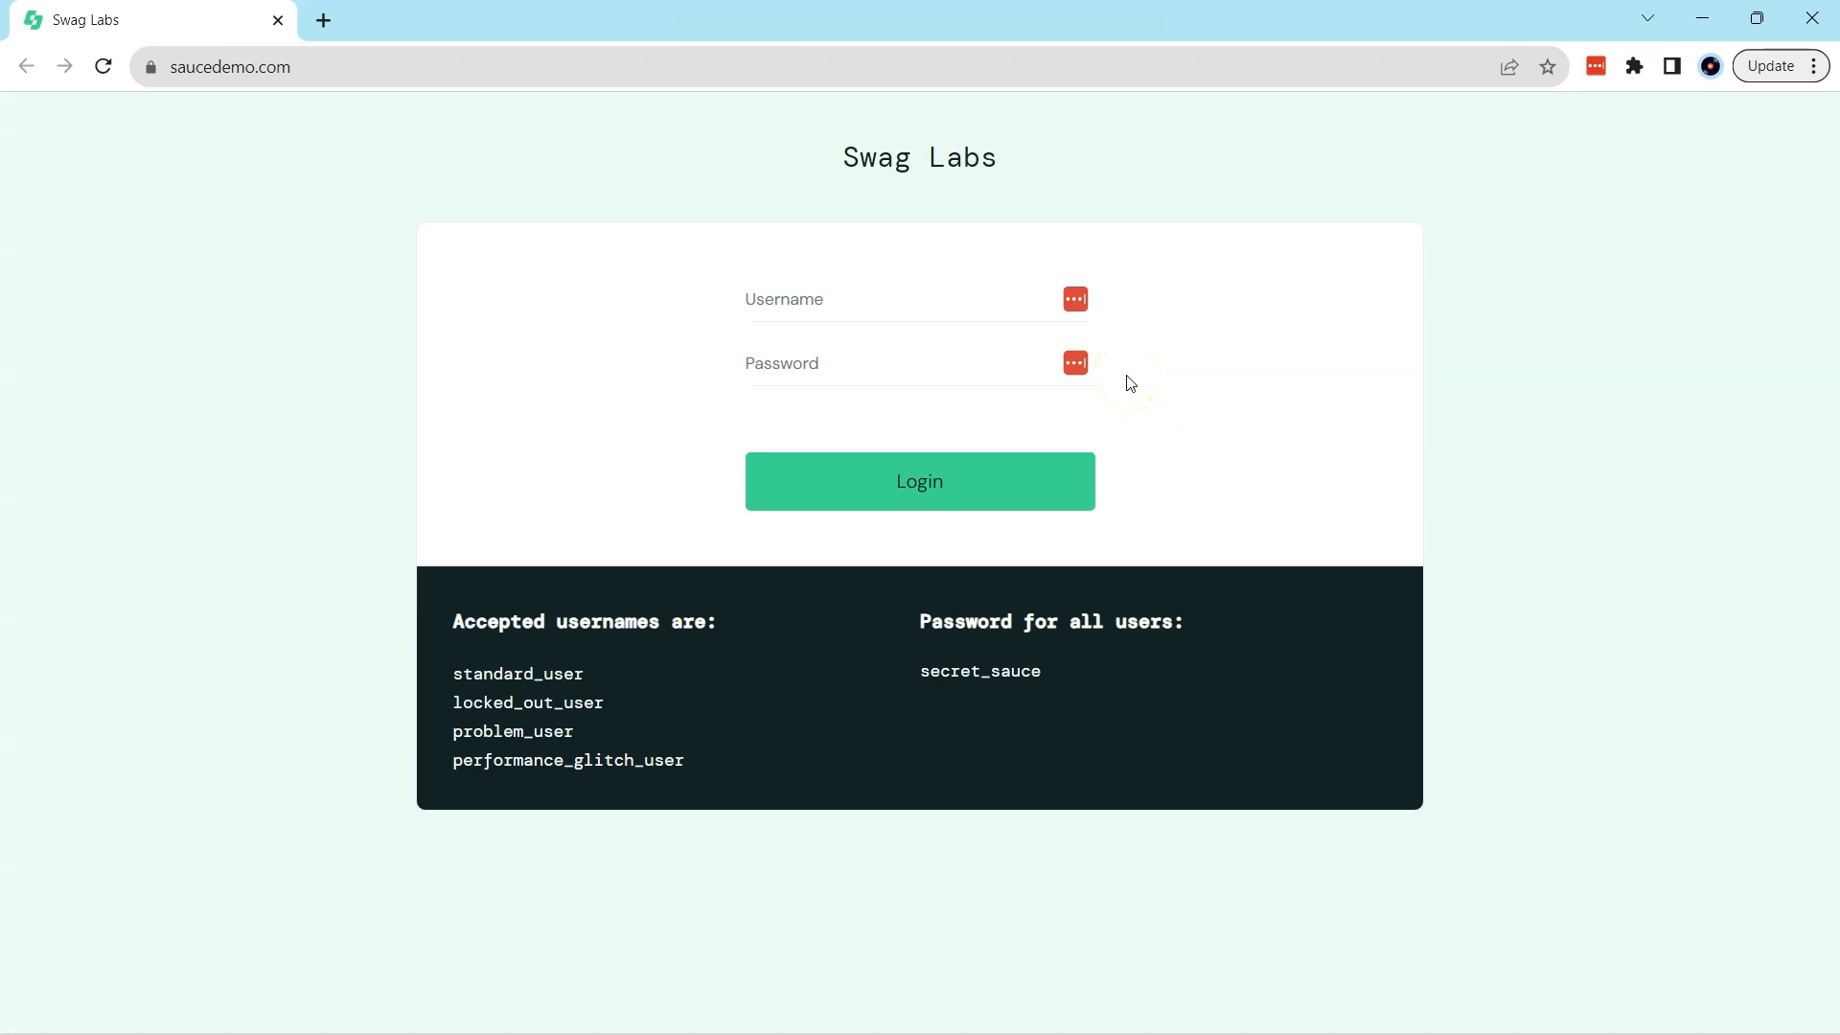
text(standard_usersecret_sauce)
click(934, 481)
click(1116, 393)
text(standard_usersecret_sauce)
click(920, 484)
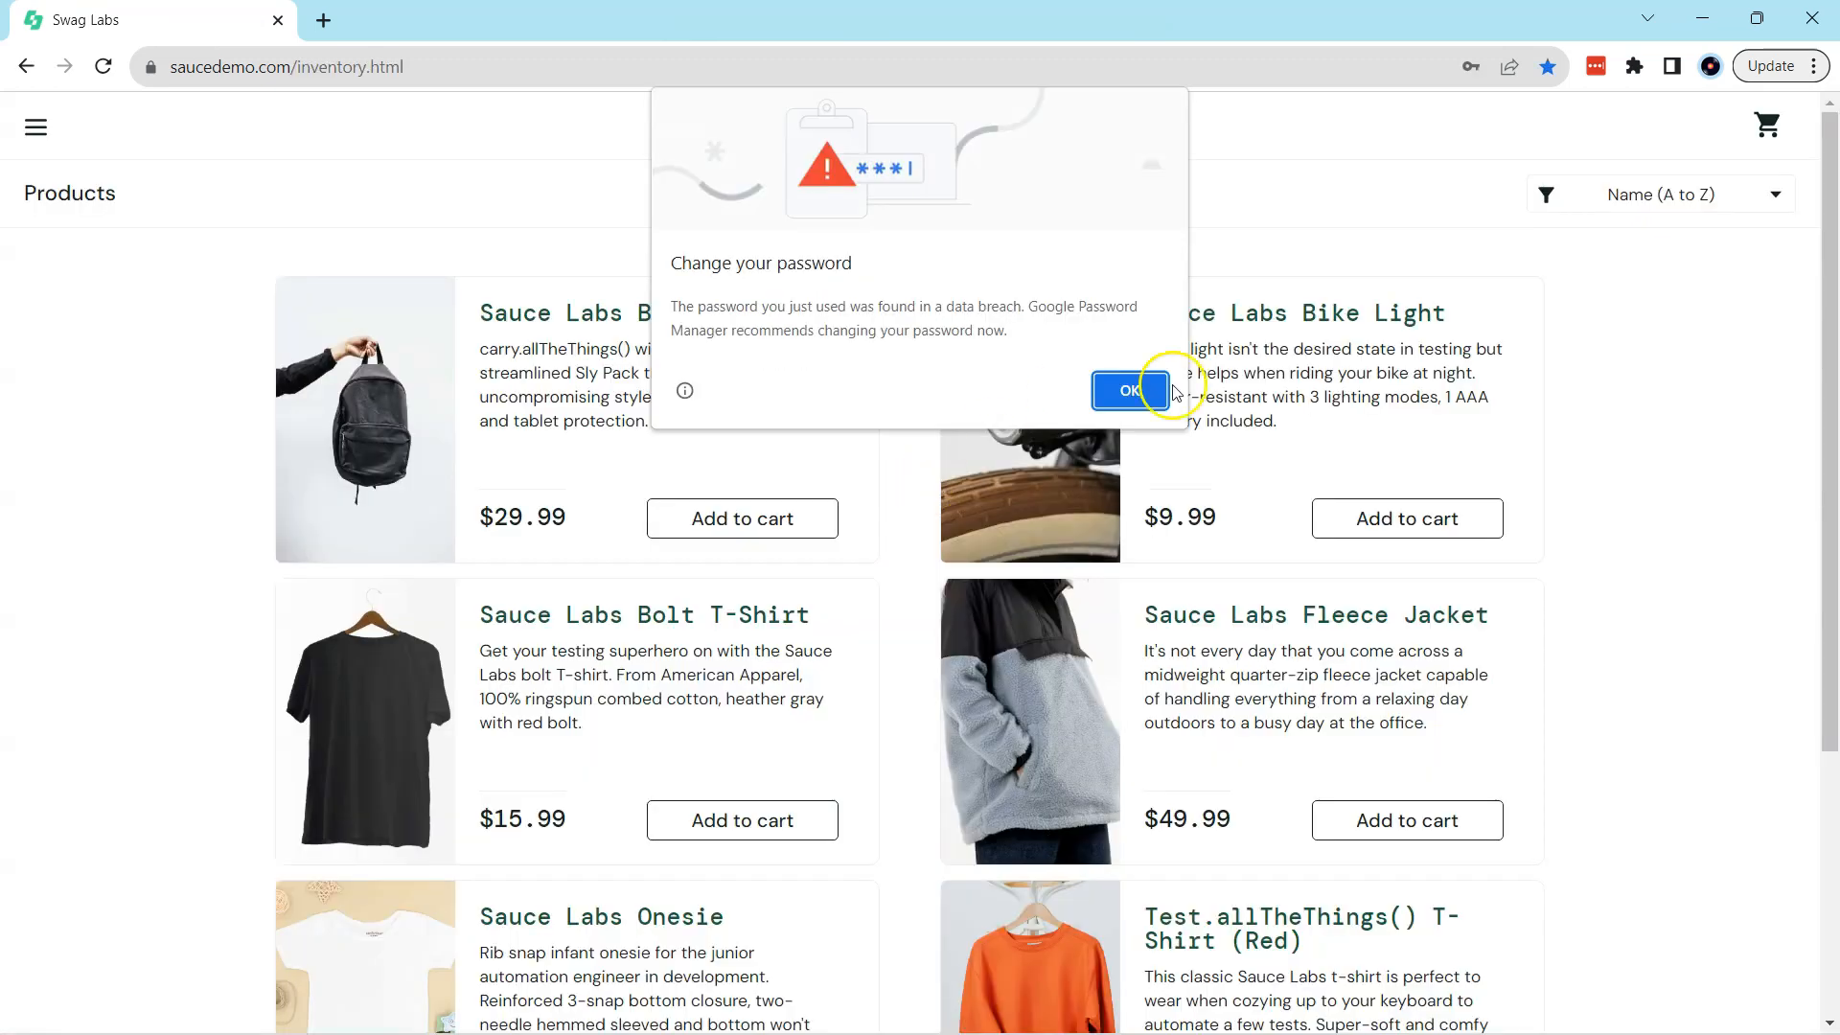
click(1123, 391)
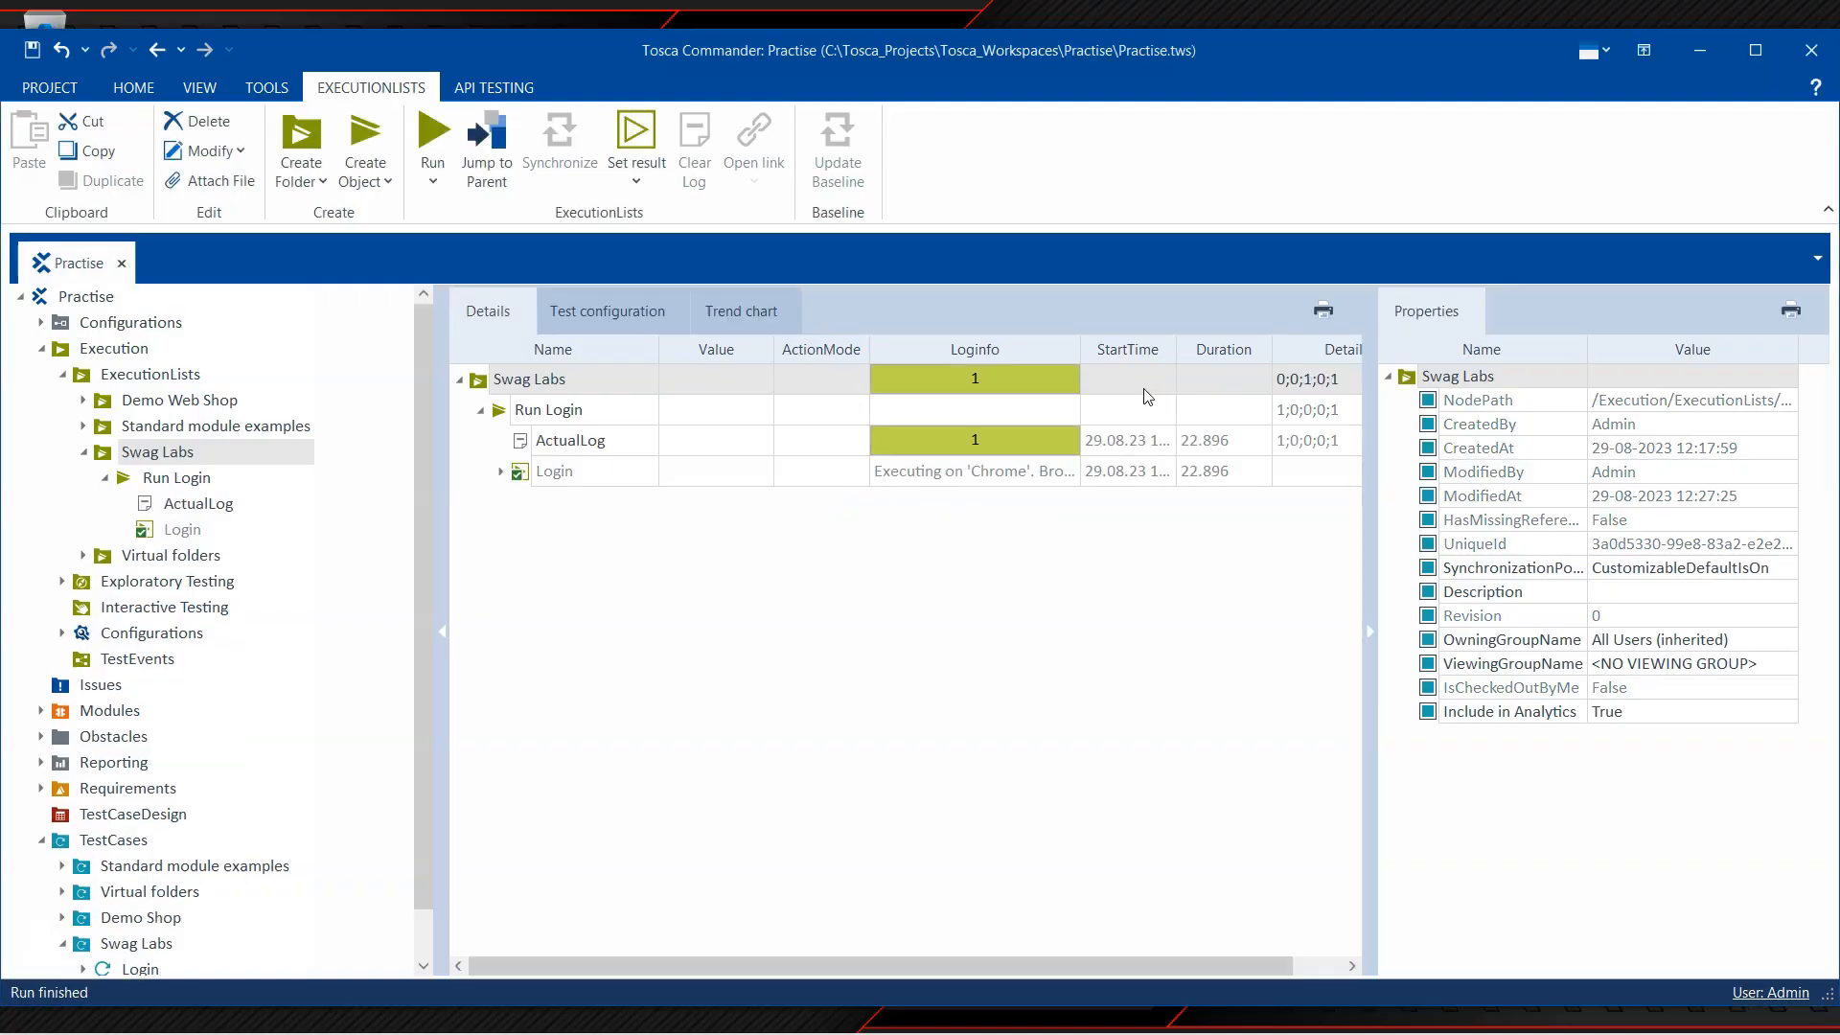
Step: Examine the Login execution log entries for each repetition, widening the Name column and expanding the newest run's test steps
click(501, 472)
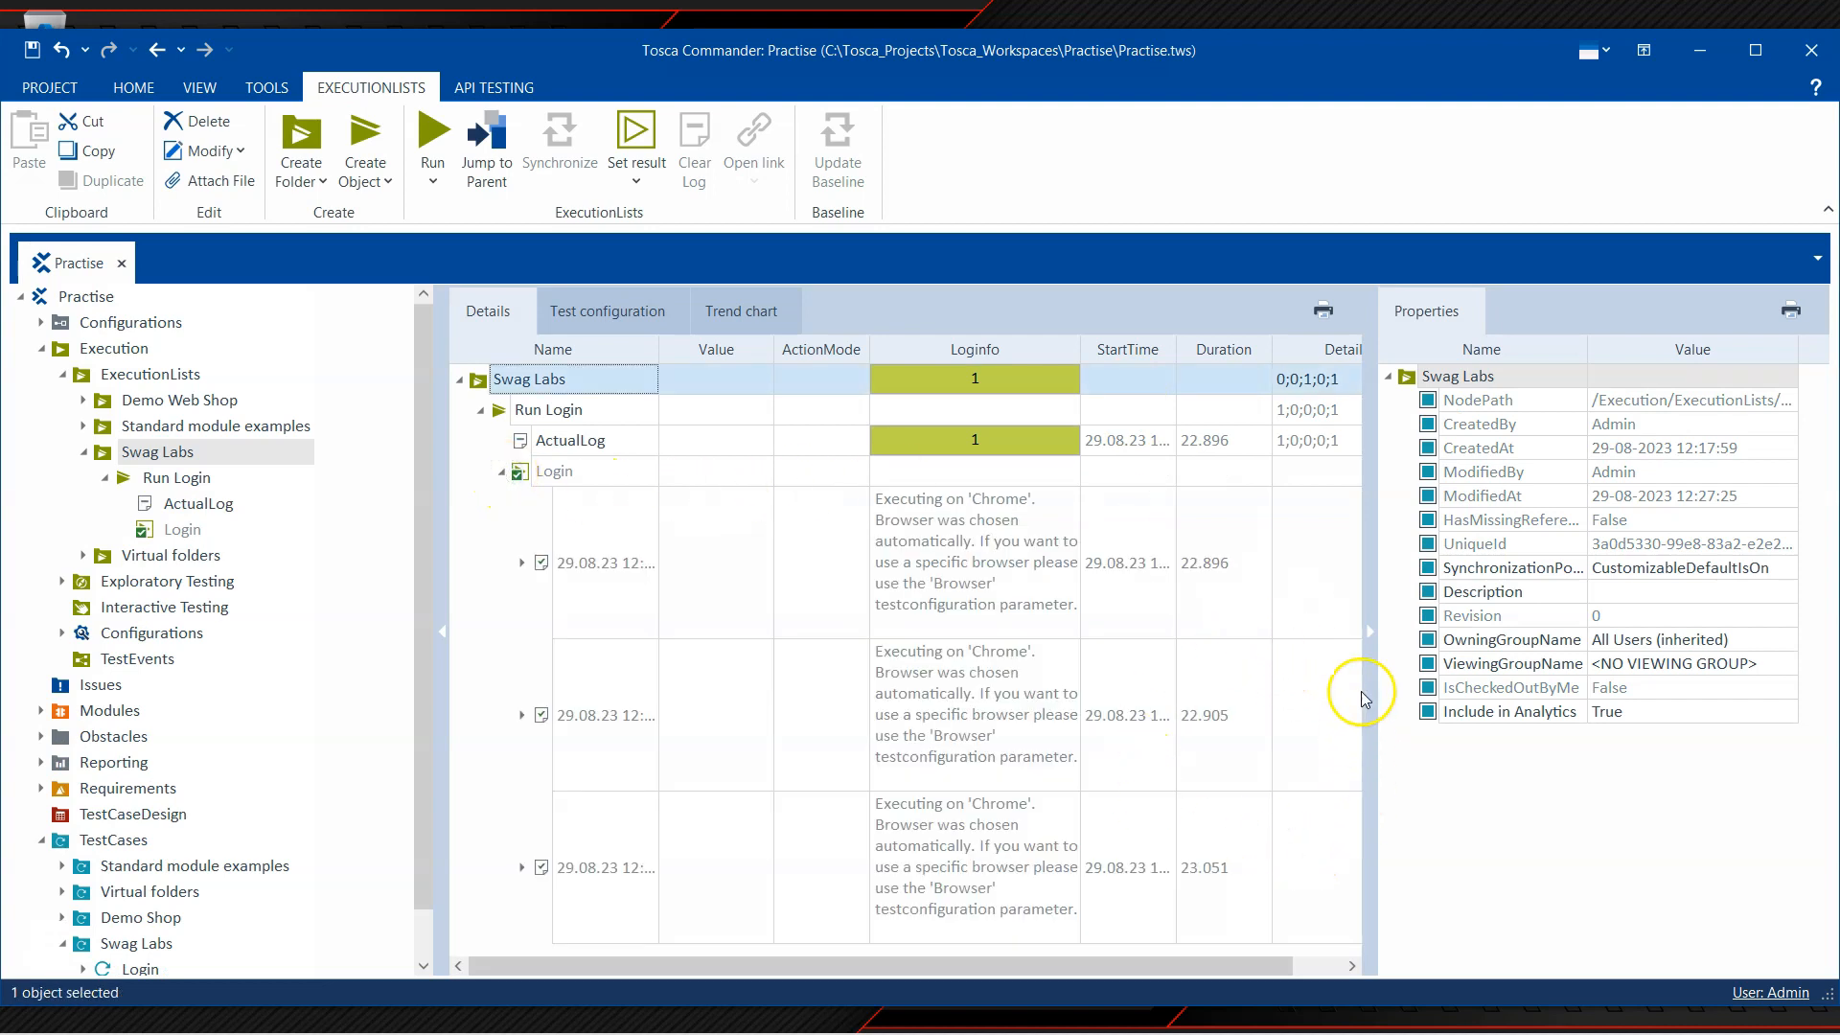
click(1370, 632)
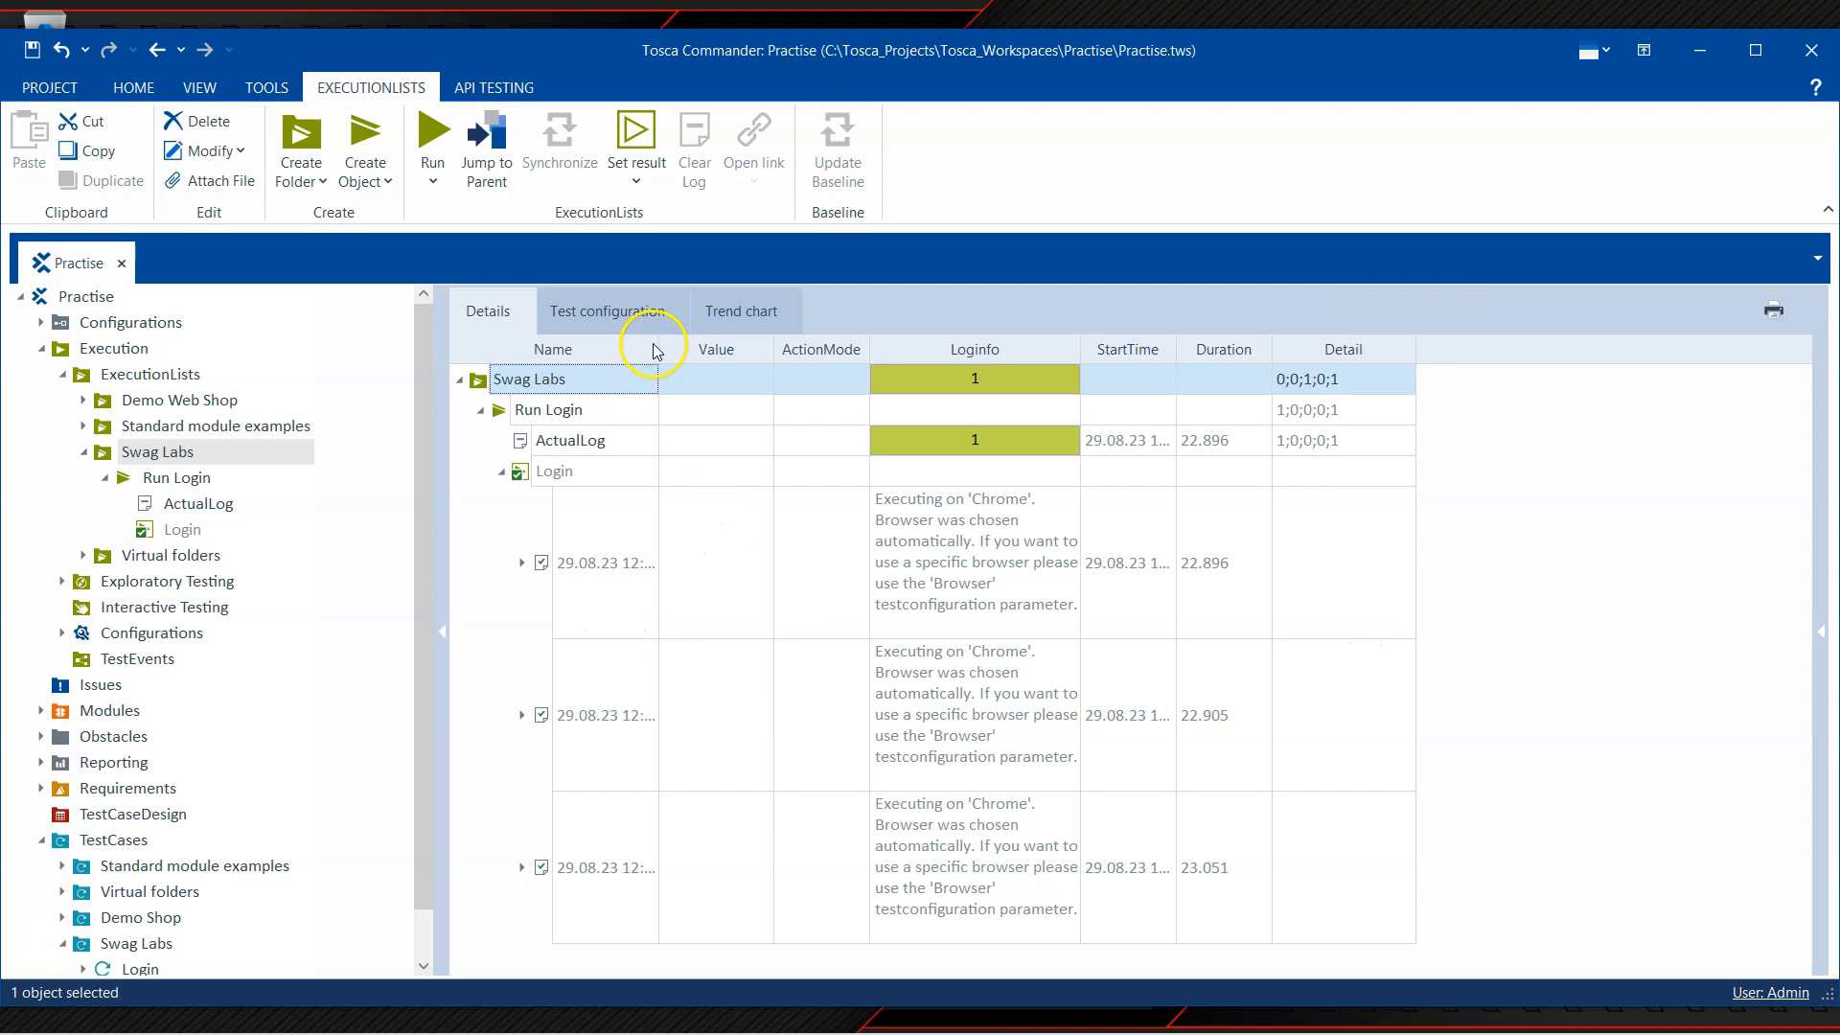
drag(659, 349, 779, 349)
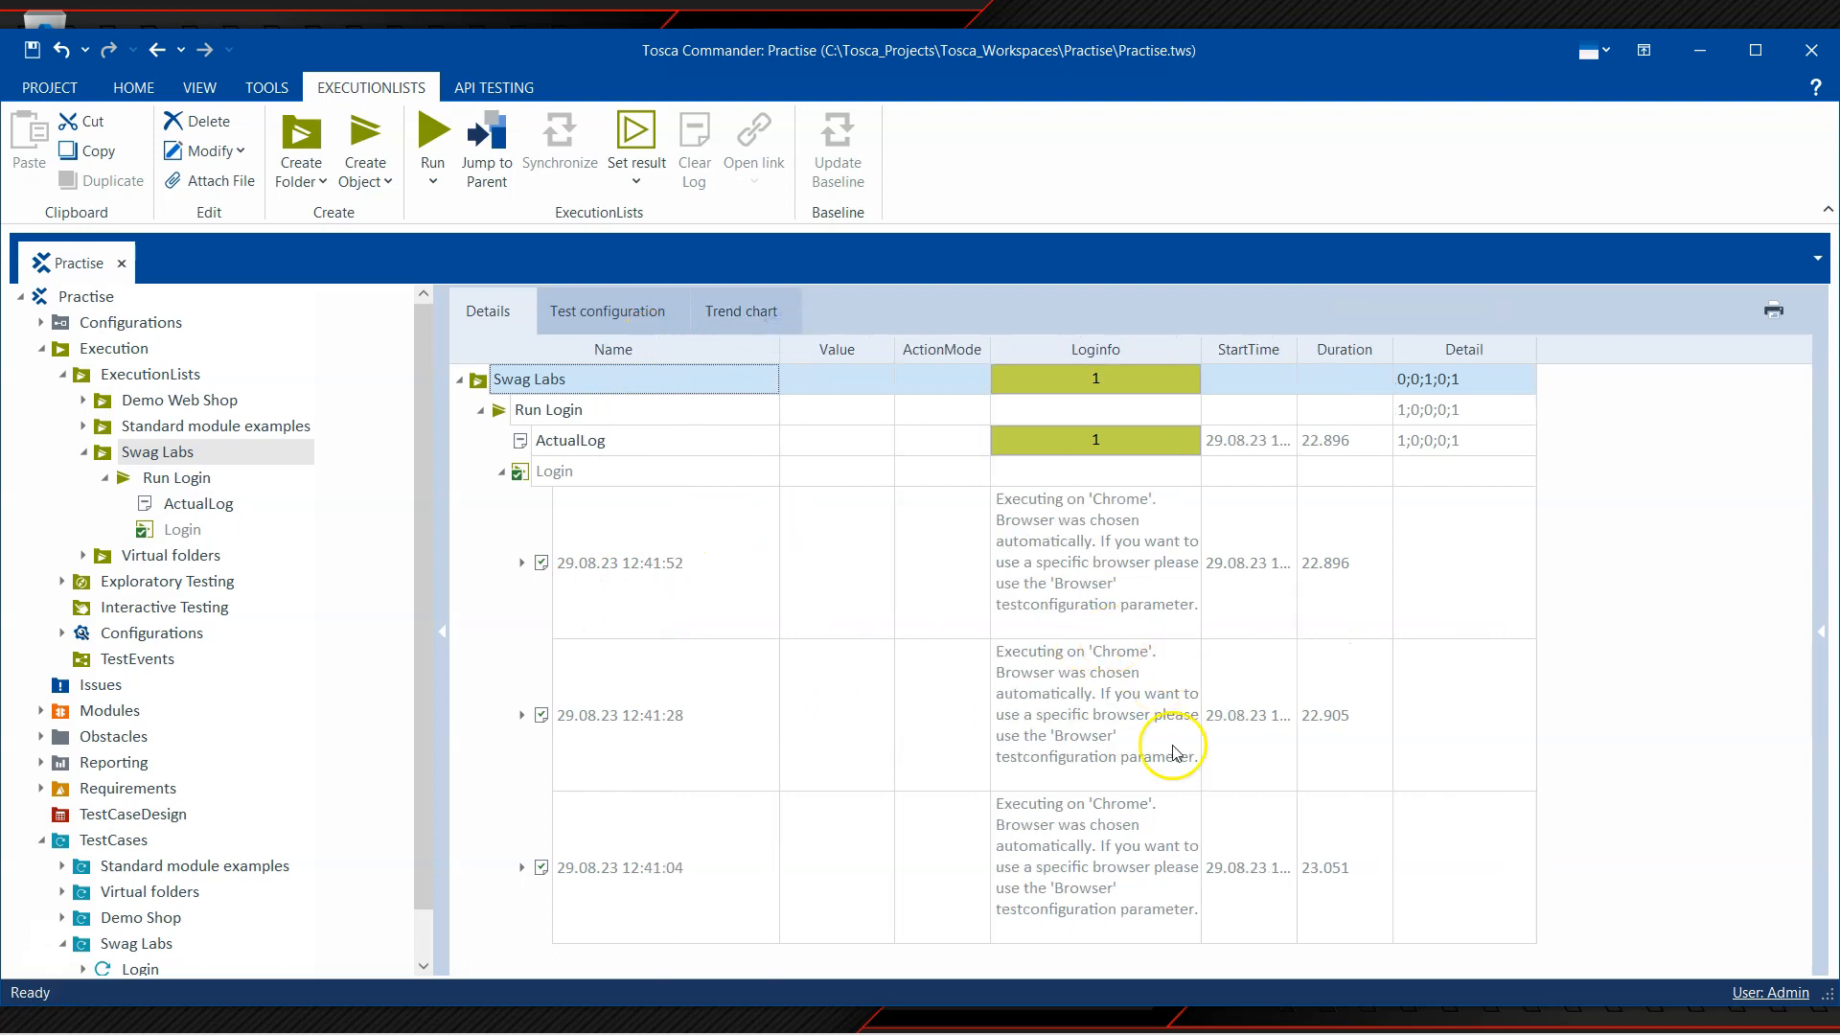
click(522, 715)
click(522, 714)
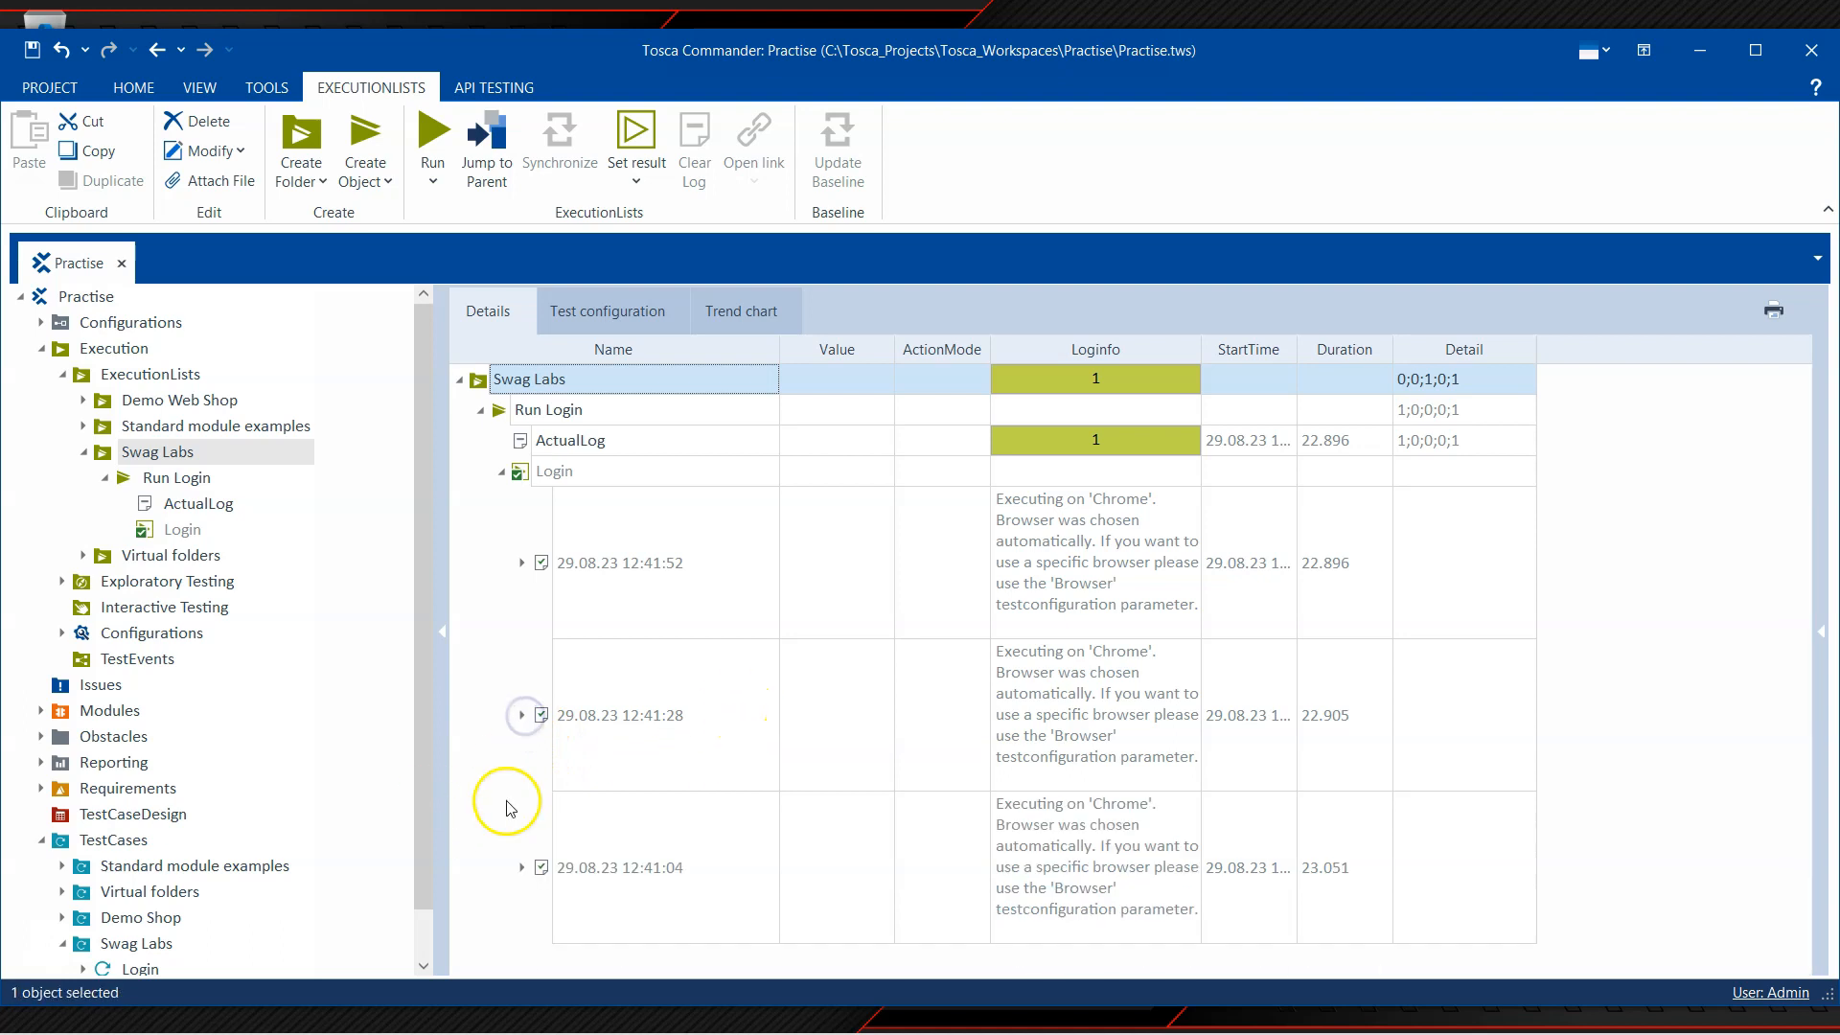
click(522, 562)
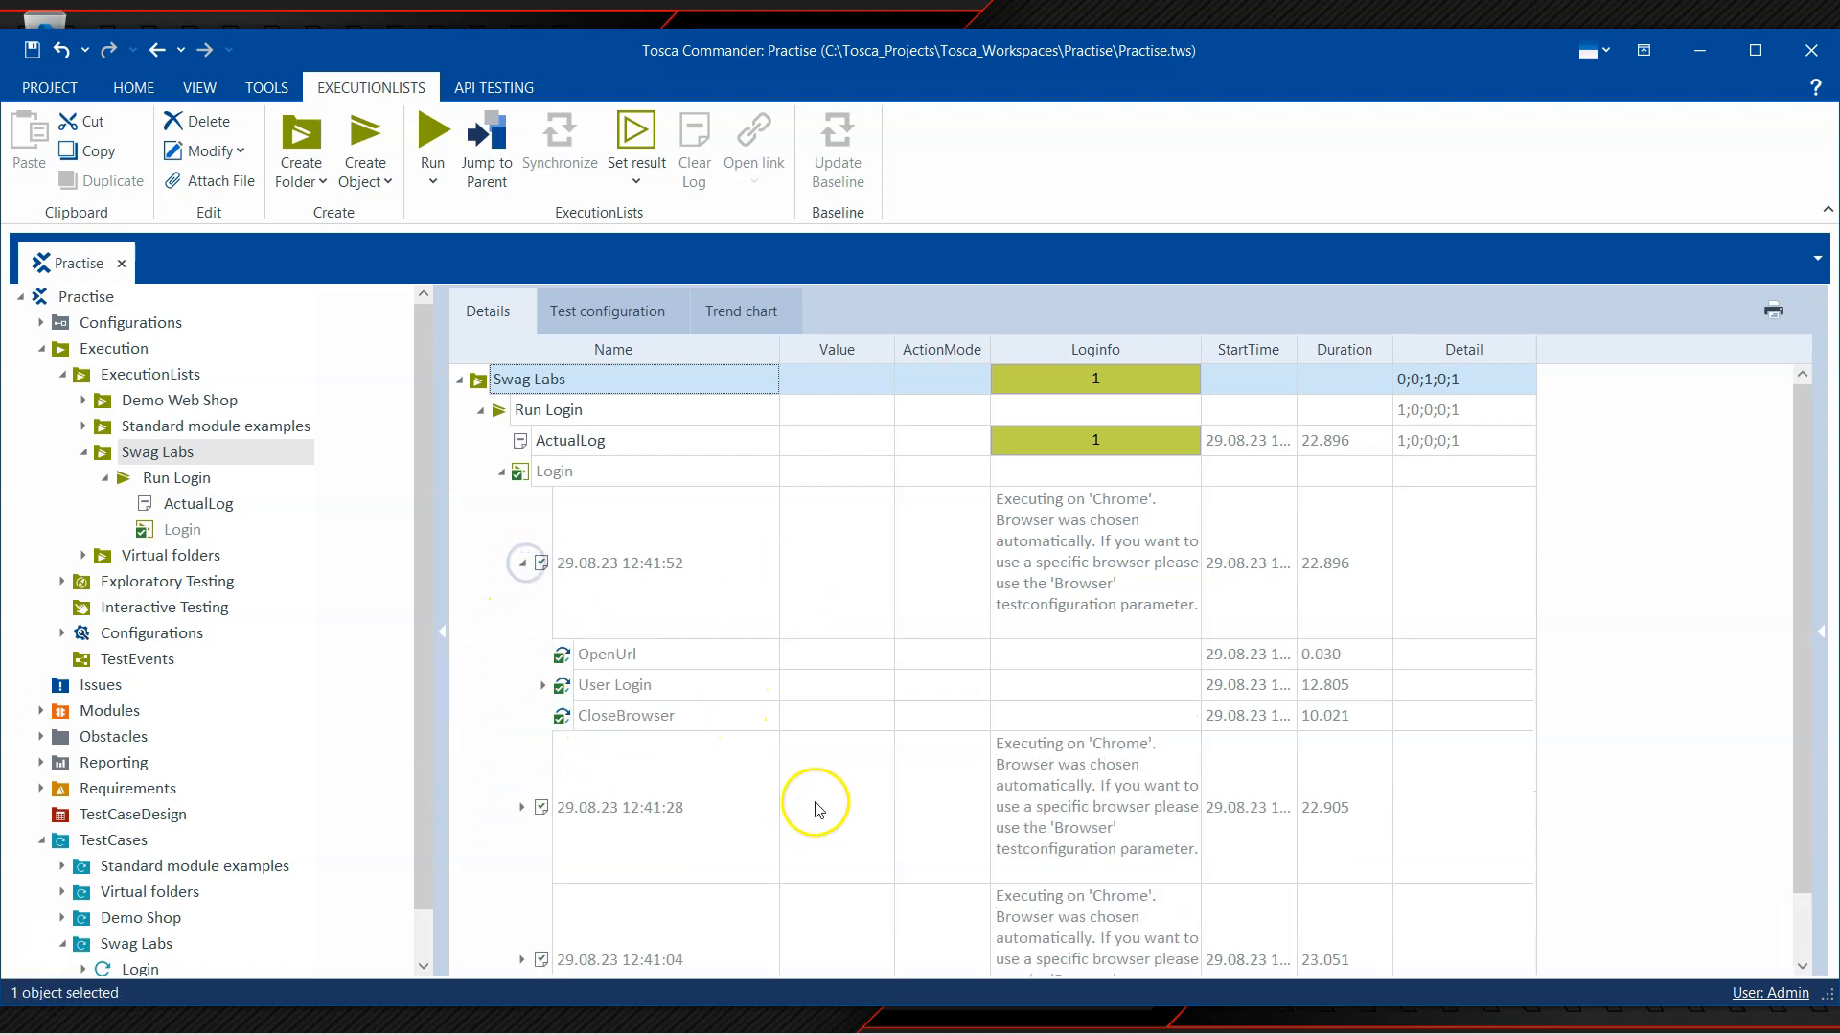
click(522, 564)
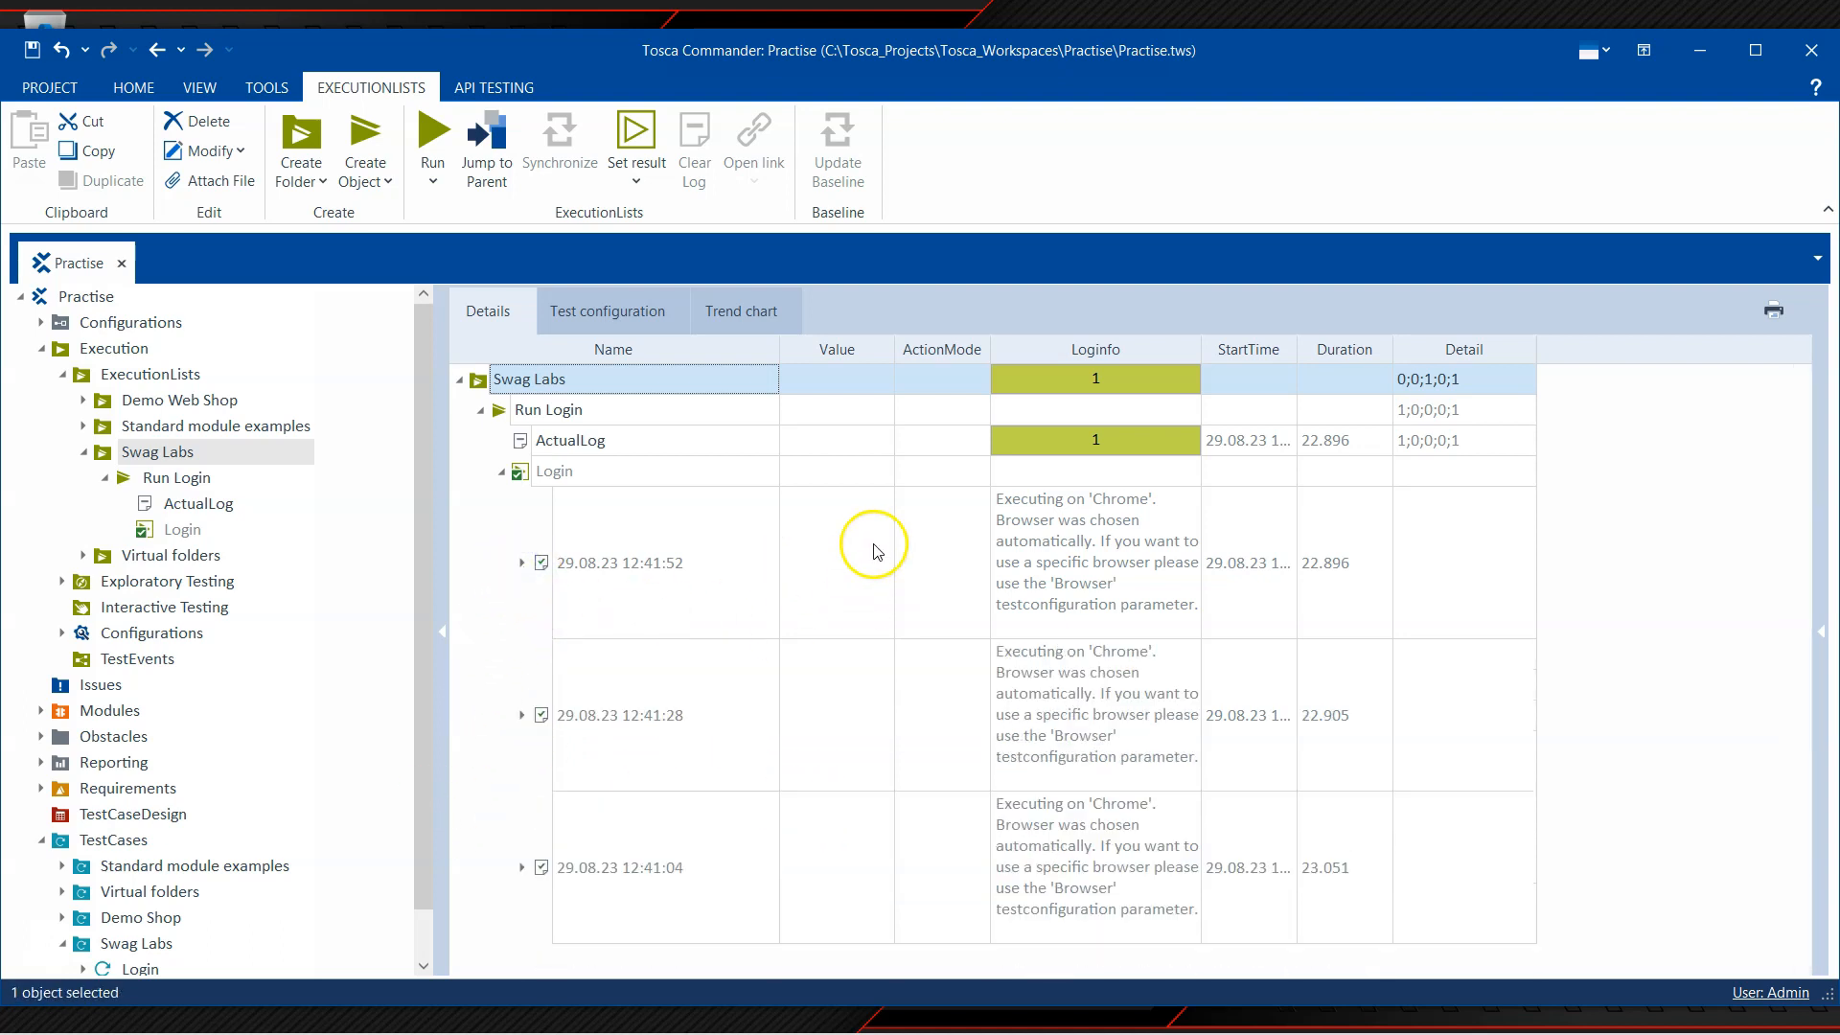